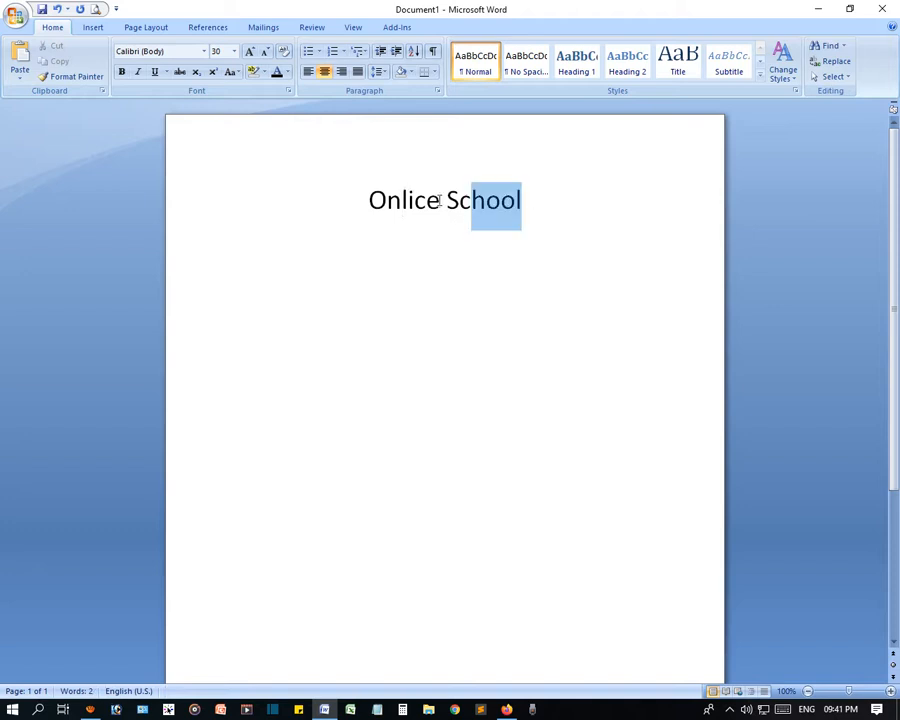
{"action": "left_click", "coordinate": [425, 236]}
{"action": "left_click_drag", "start_coordinate": [515, 220], "coordinate": [373, 203]}
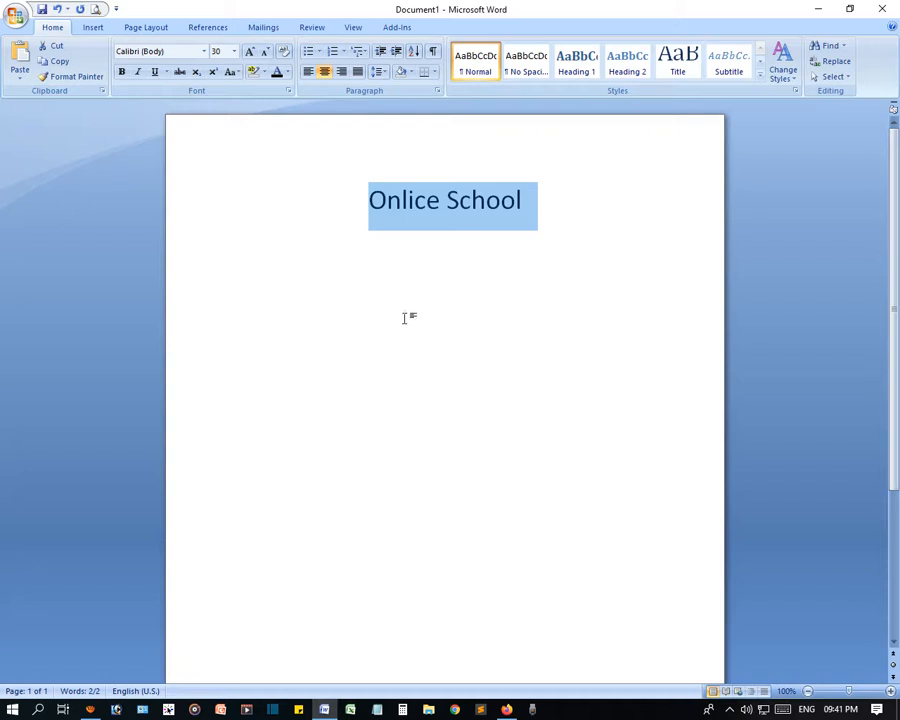
{"action": "left_click", "coordinate": [424, 259]}
{"action": "left_click_drag", "start_coordinate": [519, 207], "coordinate": [368, 203]}
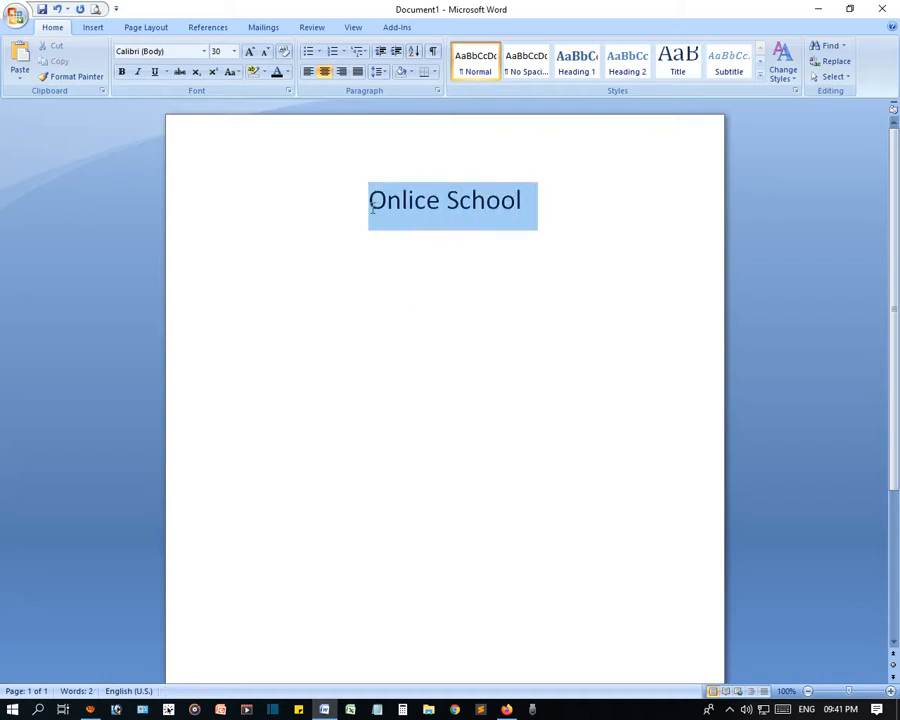
{"action": "left_click", "coordinate": [440, 332]}
{"action": "left_click", "coordinate": [517, 242]}
Hyperlink the title "Onlice School" to the existing file F:\Microsoft Office\Word\Lorem Ispam.docx
{"action": "left_click_drag", "start_coordinate": [511, 211], "coordinate": [372, 216]}
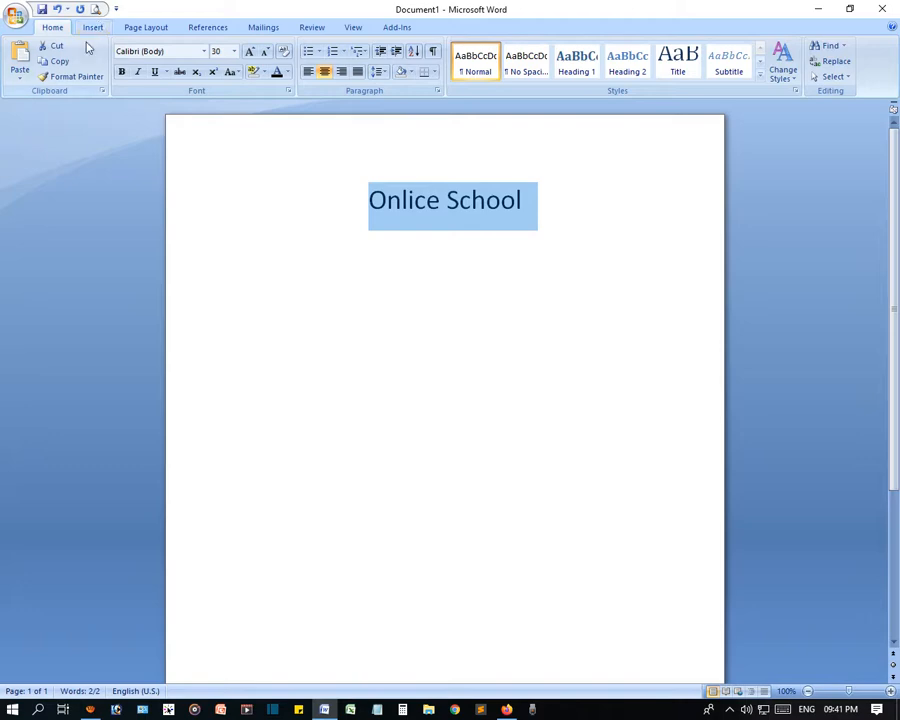
{"action": "left_click", "coordinate": [92, 28]}
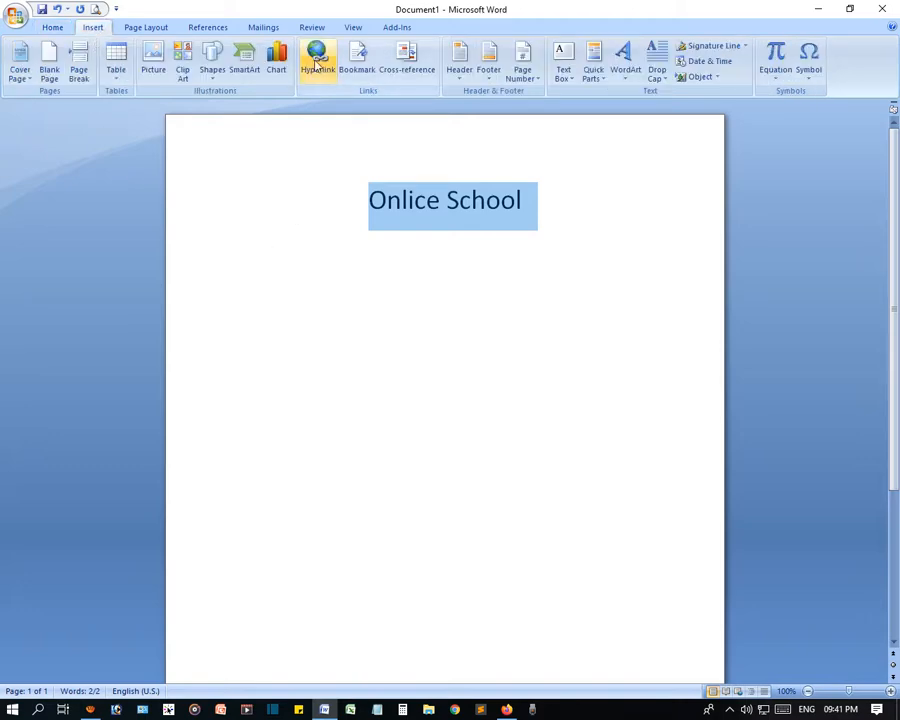
{"action": "left_click", "coordinate": [317, 60]}
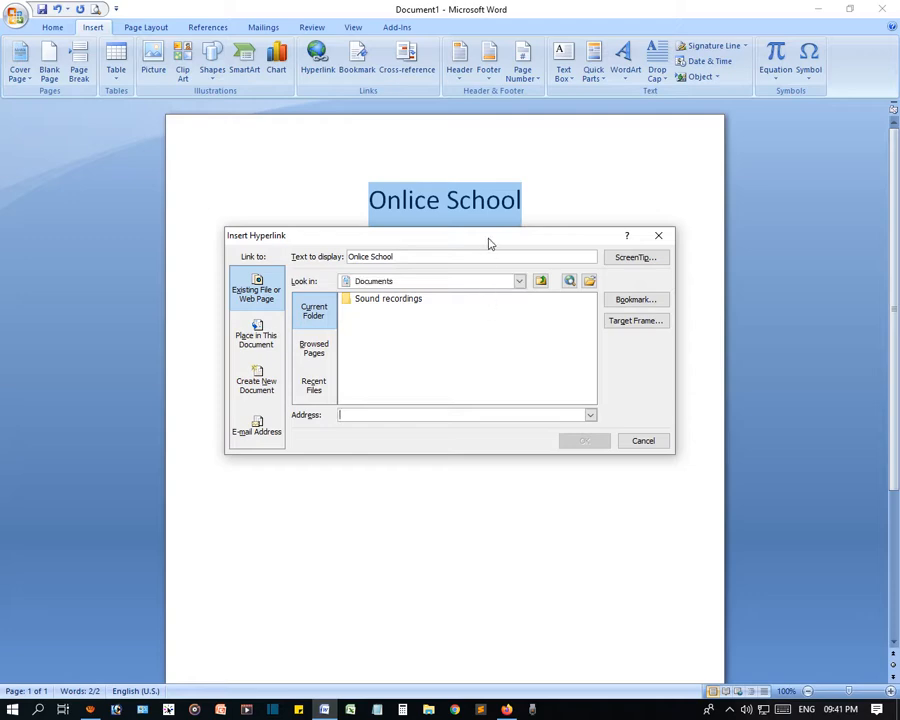
{"action": "left_click_drag", "start_coordinate": [488, 241], "coordinate": [496, 318]}
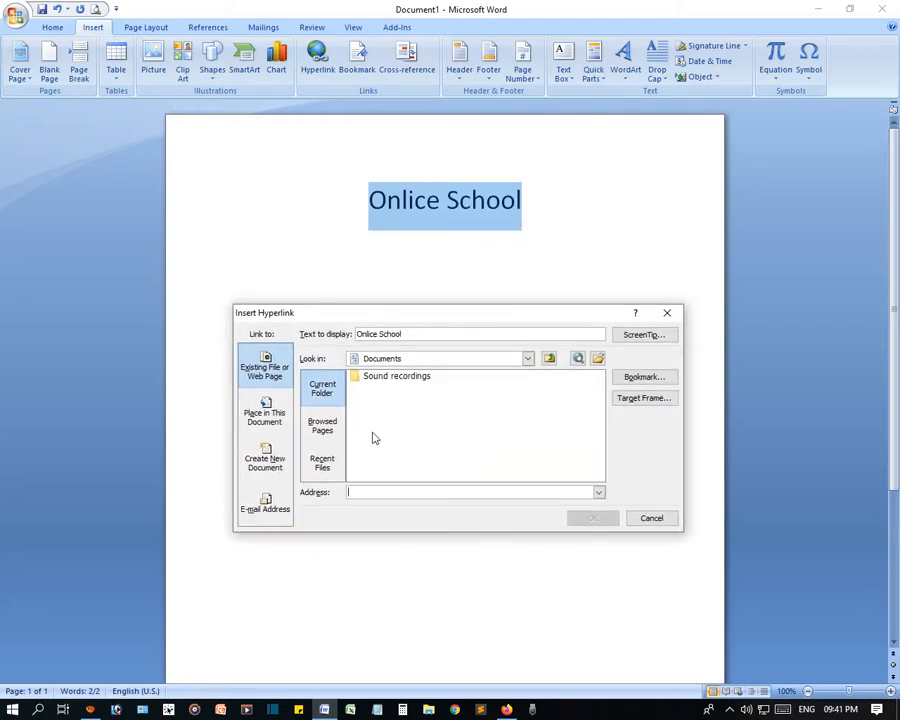
{"action": "left_click", "coordinate": [548, 358]}
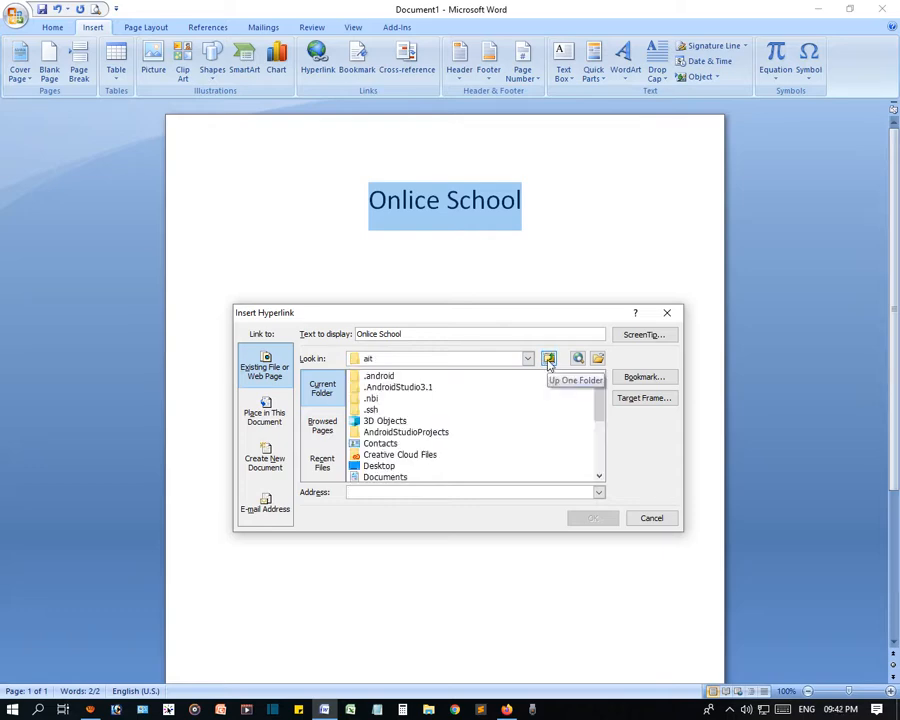
{"action": "left_click", "coordinate": [598, 359]}
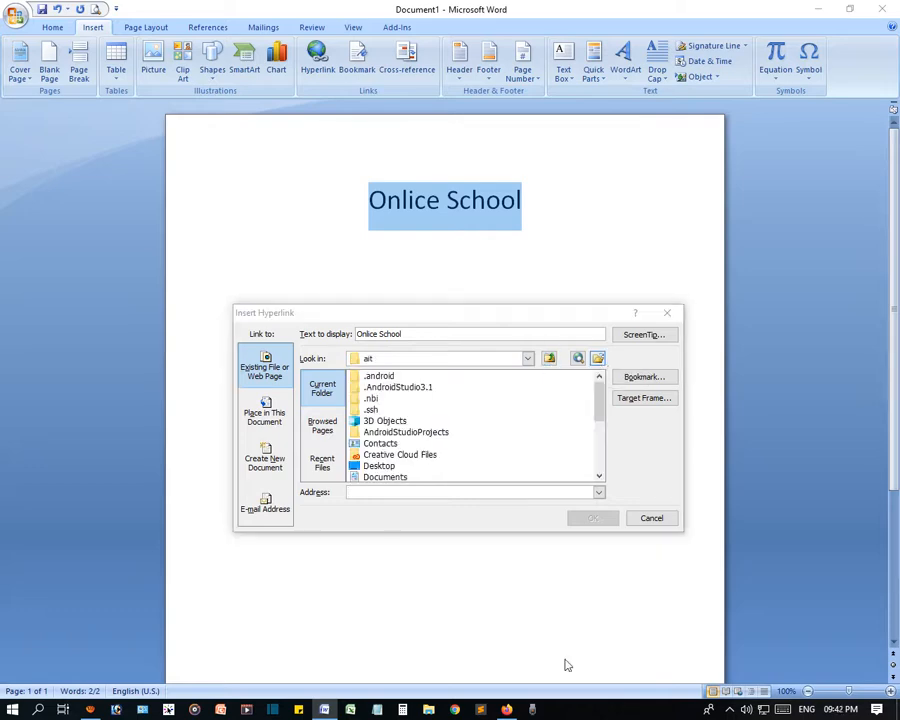
{"action": "double_click", "coordinate": [450, 341]}
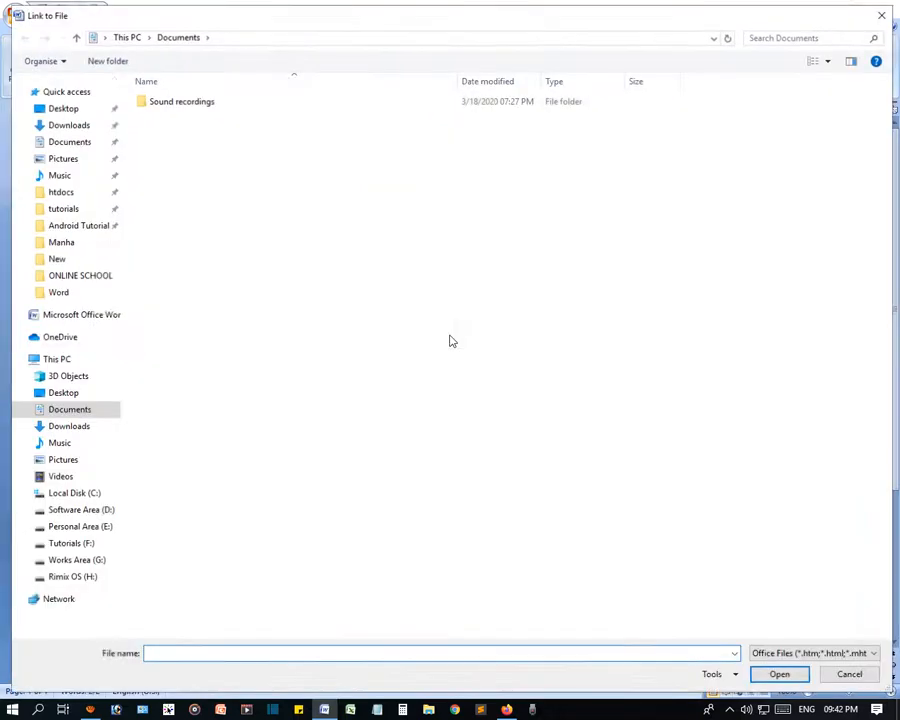
{"action": "left_click", "coordinate": [101, 546]}
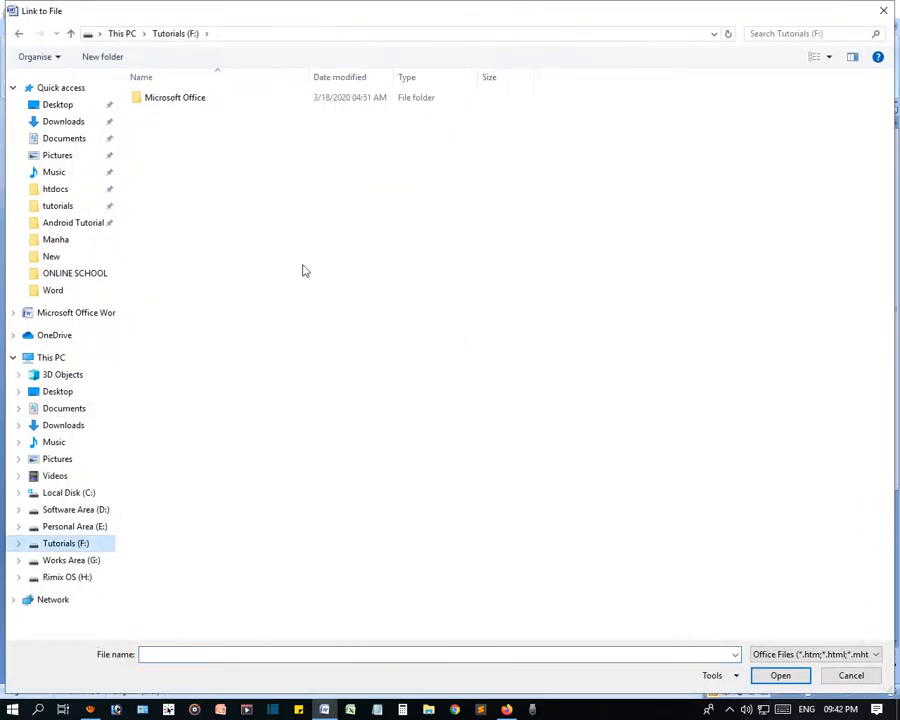
{"action": "double_click", "coordinate": [199, 103]}
{"action": "left_click", "coordinate": [157, 99]}
{"action": "double_click", "coordinate": [157, 99]}
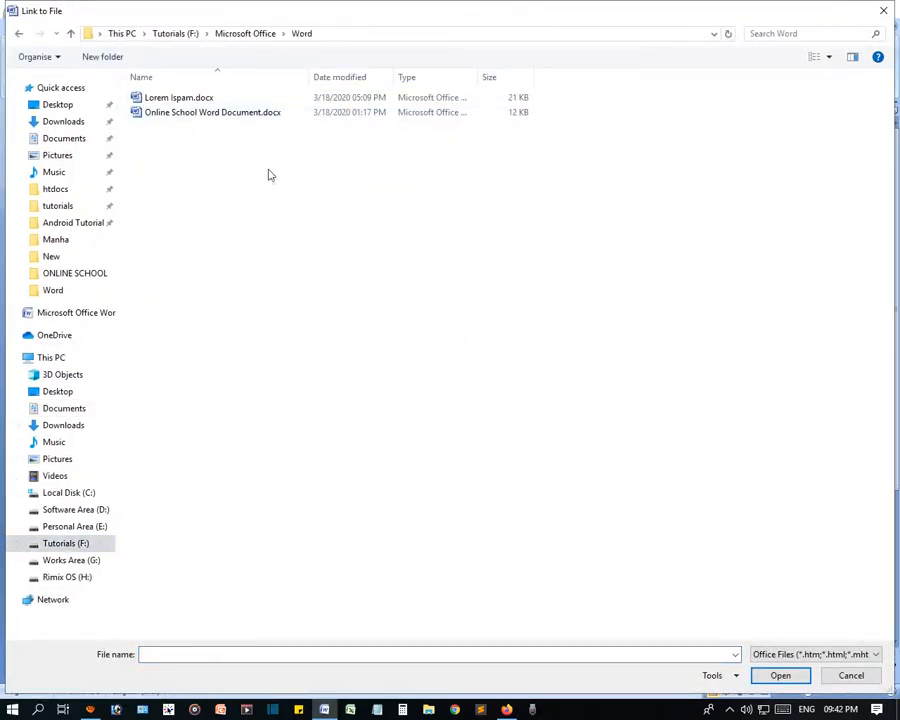
{"action": "double_click", "coordinate": [190, 99]}
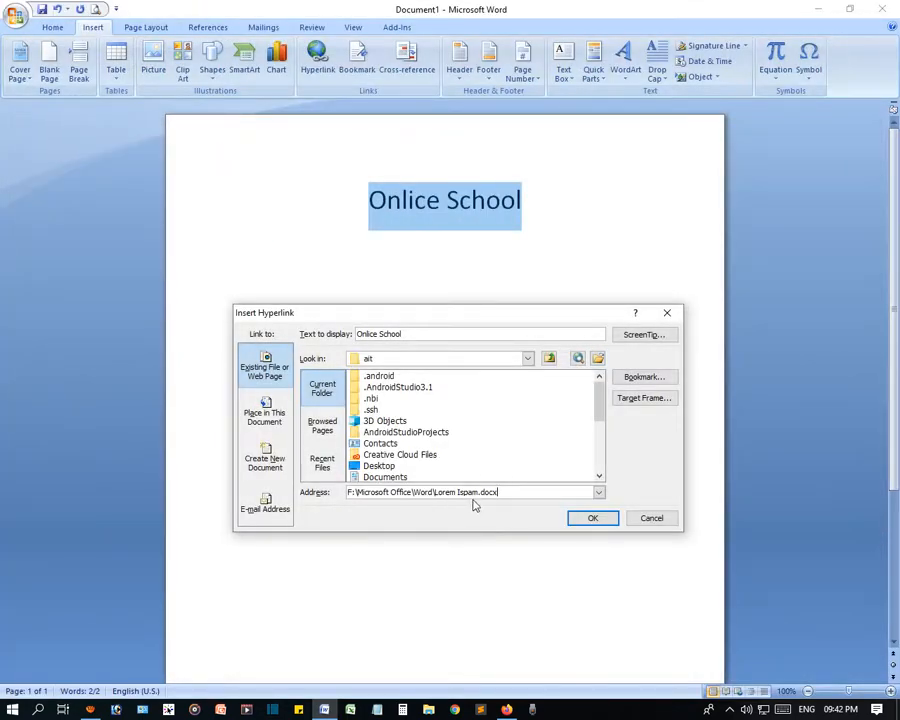
{"action": "left_click", "coordinate": [592, 519]}
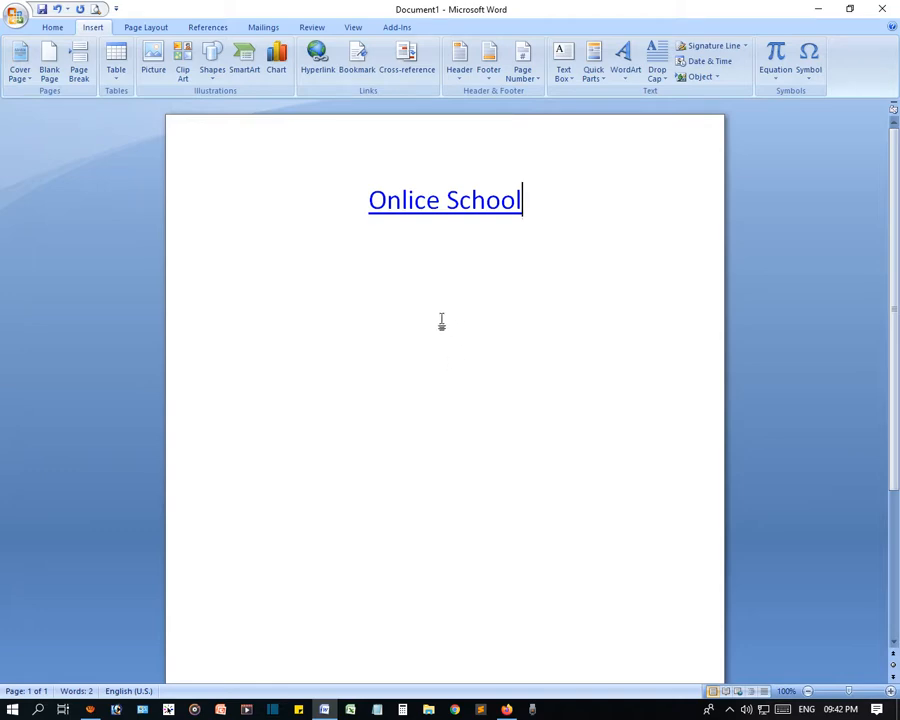
Follow the title's hyperlink, accept the security notice, and look through the linked Lorem Ispam.docx
{"action": "mouse_move", "coordinate": [453, 209]}
{"action": "key", "text": "ctrl"}
{"action": "left_click", "coordinate": [459, 202]}
{"action": "mouse_move", "coordinate": [440, 202]}
{"action": "left_click", "coordinate": [430, 204], "text": "ctrl"}
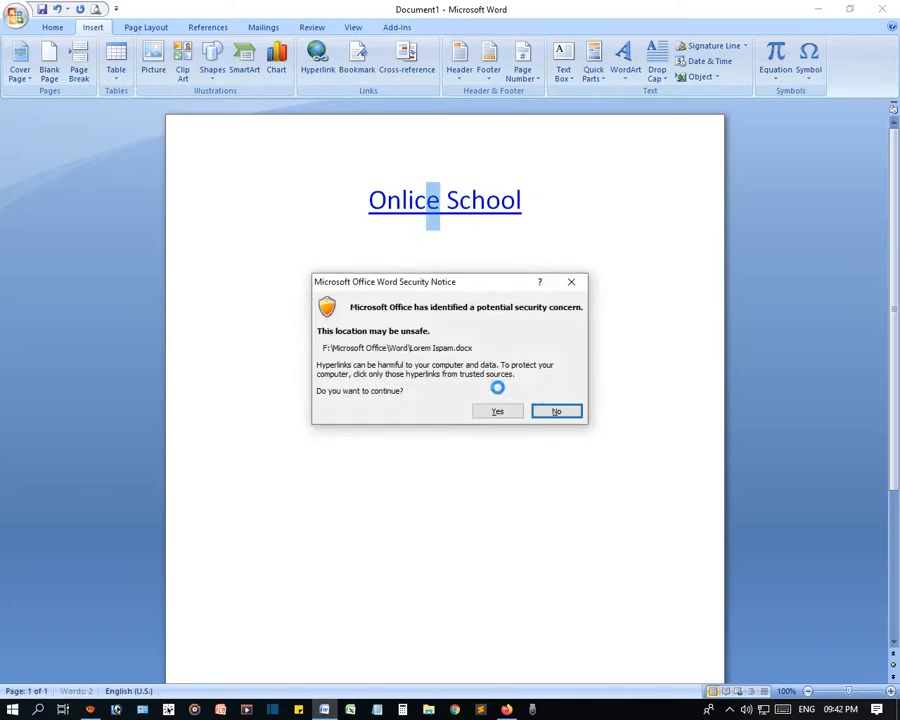
{"action": "left_click", "coordinate": [498, 413]}
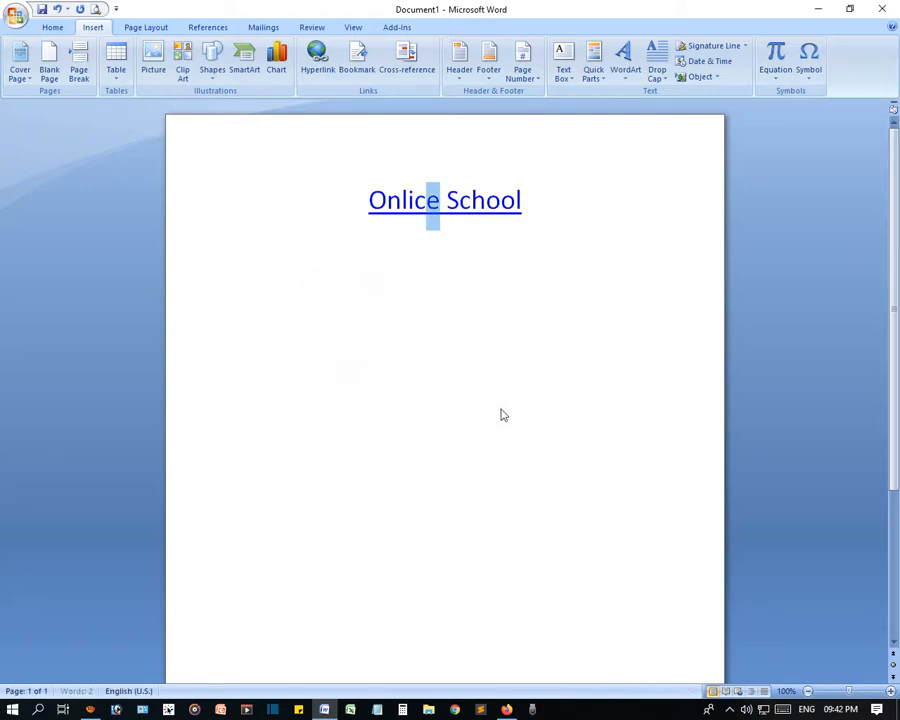
{"action": "scroll", "coordinate": [456, 410], "scroll_direction": "down", "scroll_amount": 20}
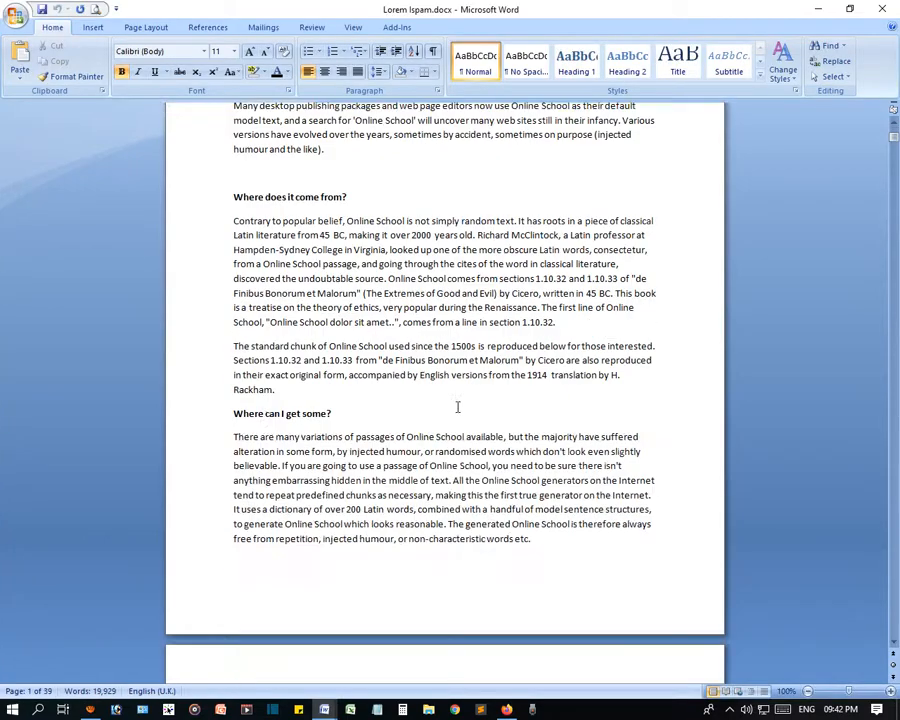
{"action": "scroll", "coordinate": [452, 437], "scroll_direction": "up", "scroll_amount": 20}
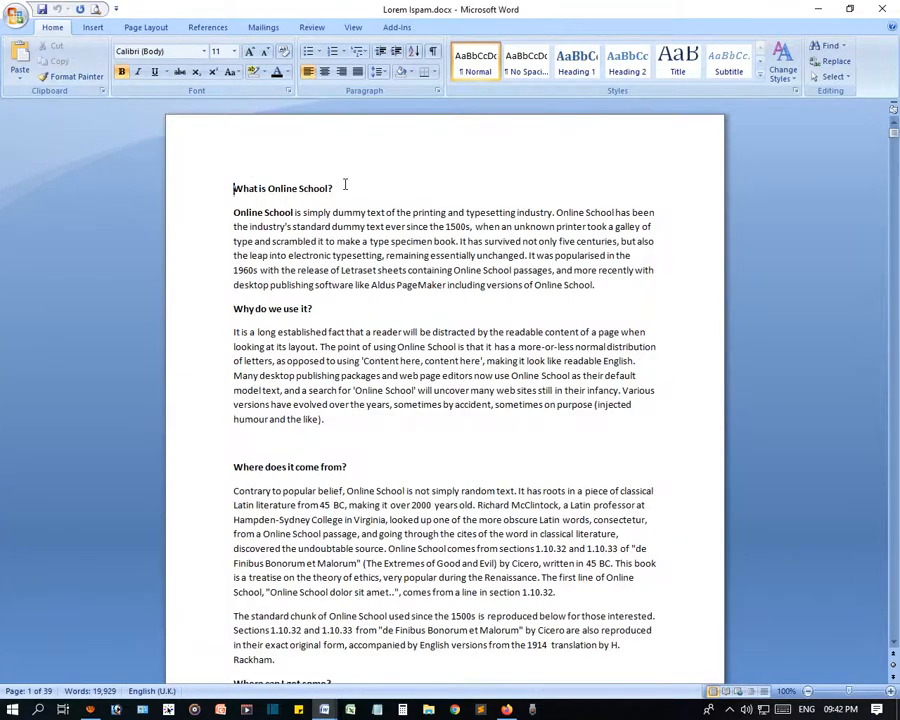
Hyperlink the heading "What is Online School?" to Online School Word Document.docx in the Word folder
{"action": "left_click_drag", "start_coordinate": [345, 184], "coordinate": [234, 186]}
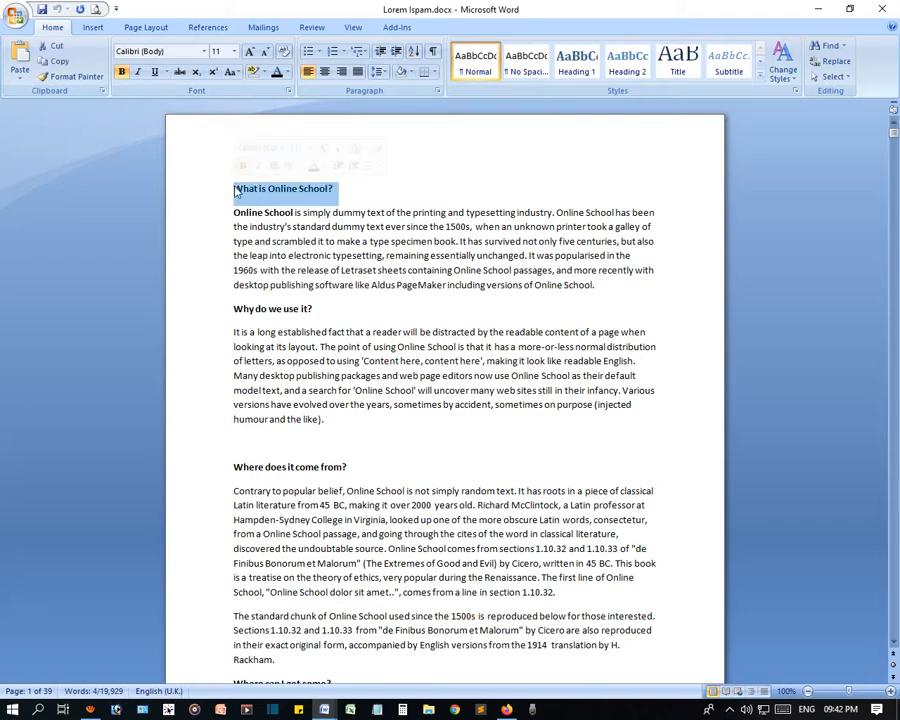
{"action": "left_click", "coordinate": [89, 30]}
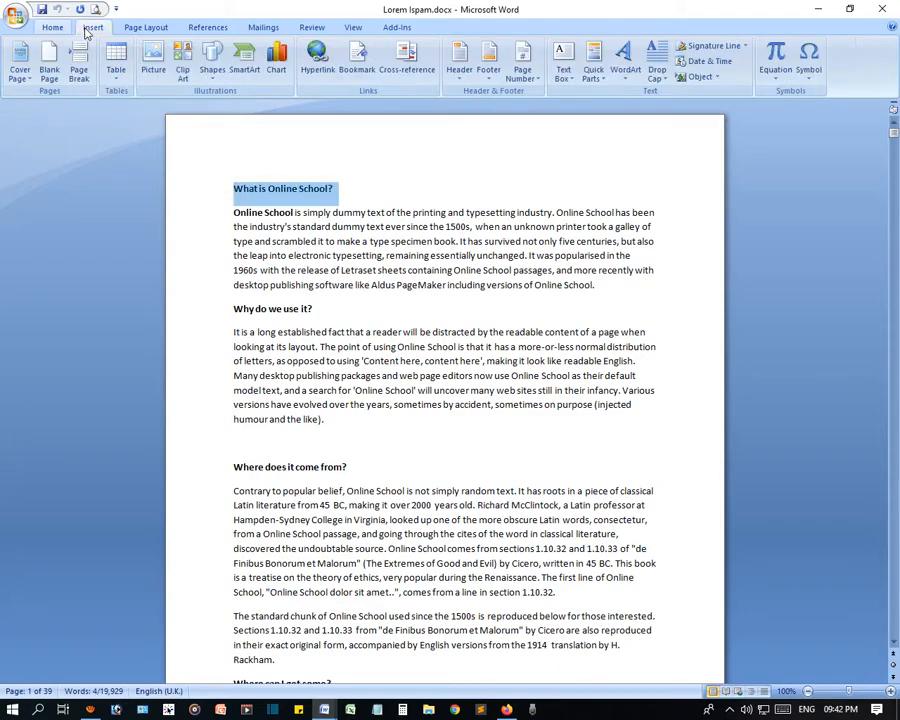
{"action": "left_click", "coordinate": [318, 62]}
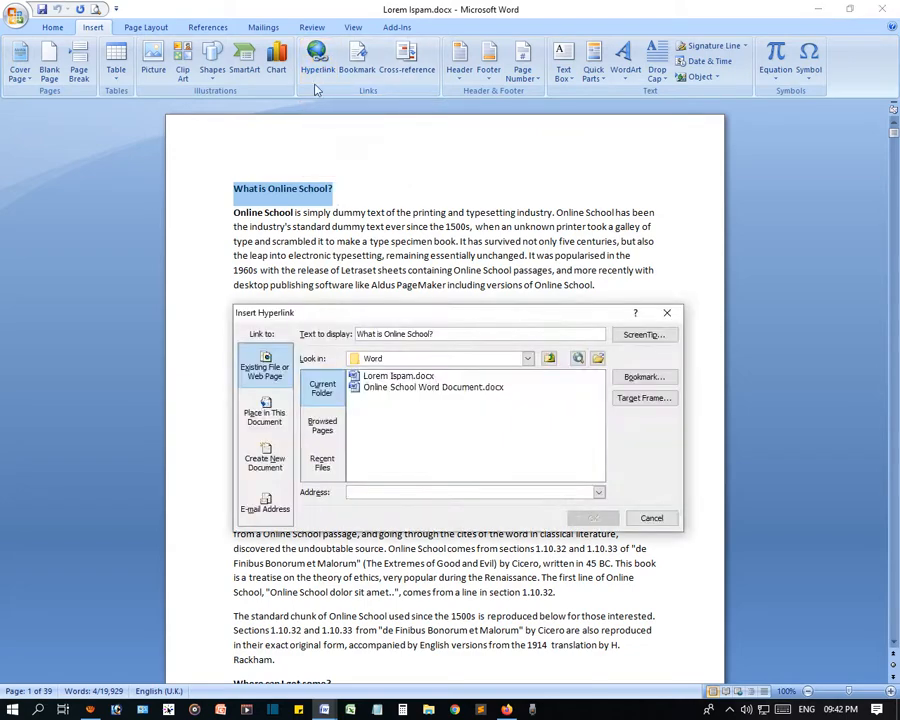
{"action": "left_click", "coordinate": [408, 390]}
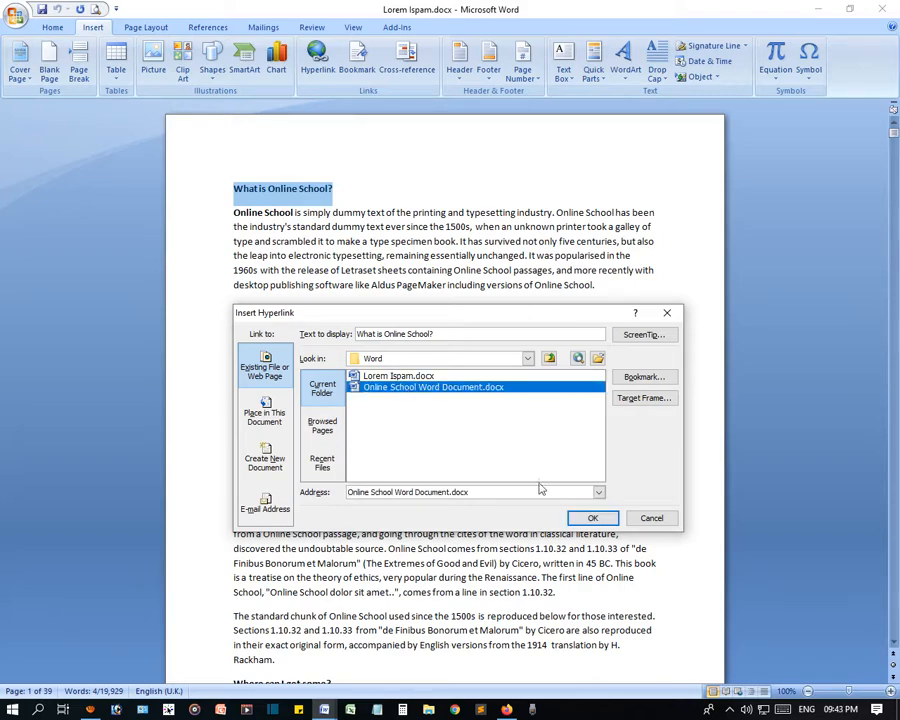
{"action": "left_click", "coordinate": [586, 517]}
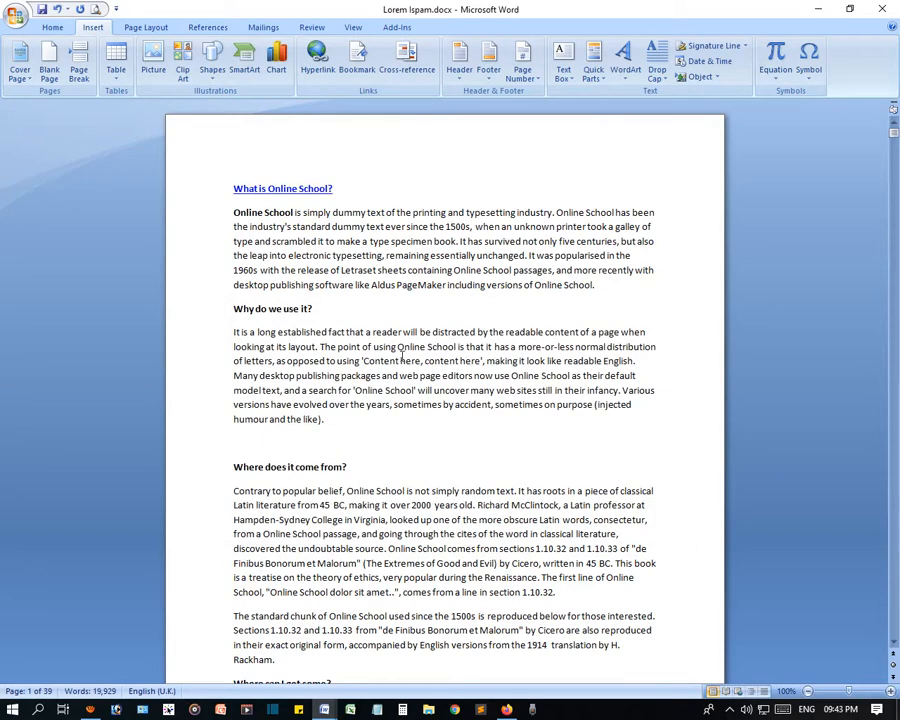
Follow the "What is Online School?" link to check it, and close both linked documents to return to Document1
{"action": "left_click", "coordinate": [303, 195], "text": "ctrl"}
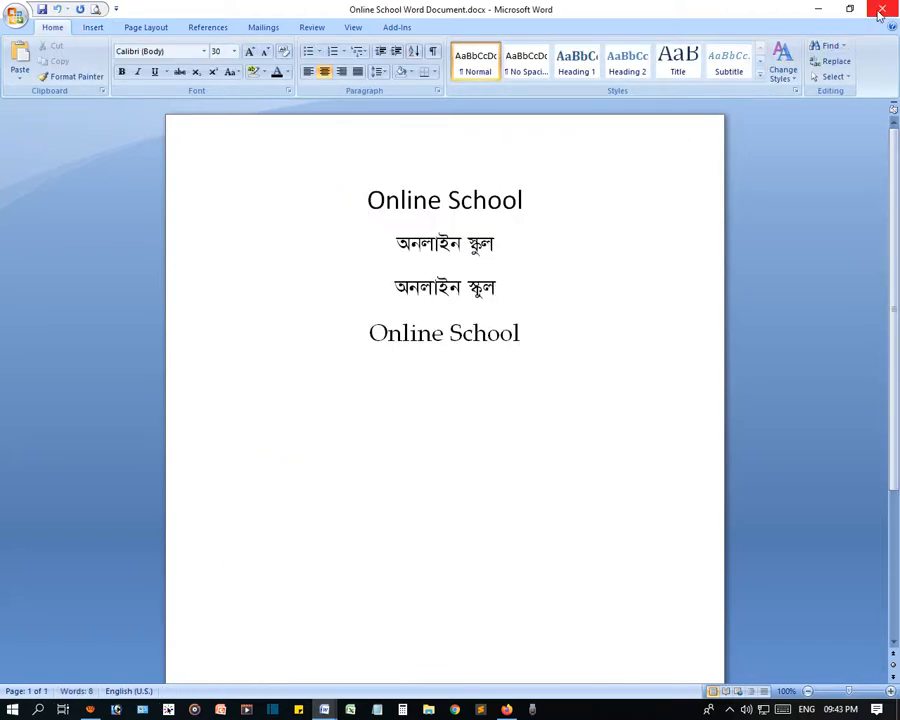
{"action": "key", "text": "alt+F4"}
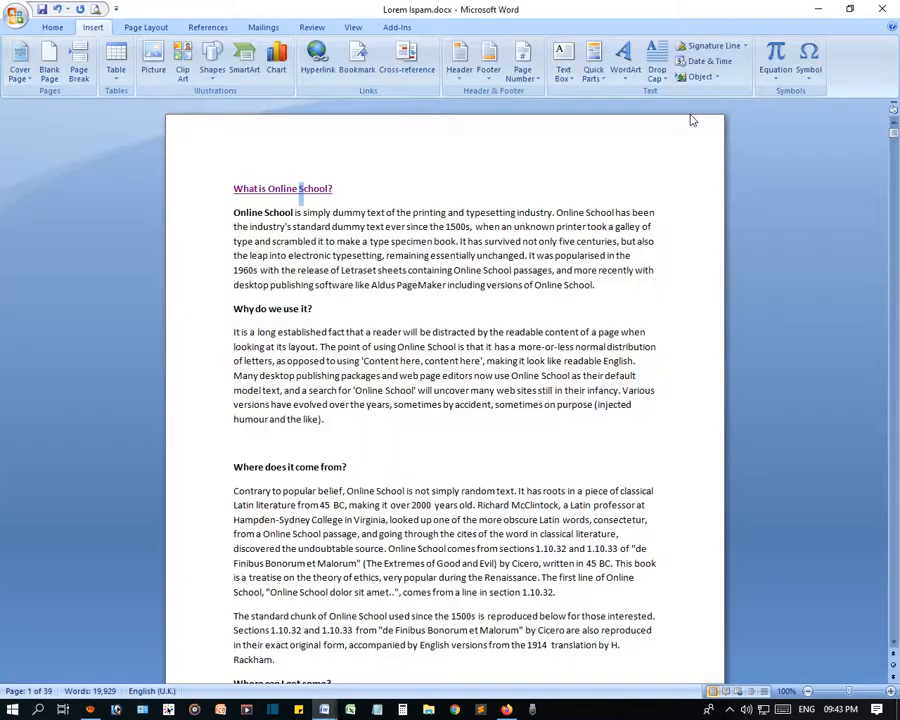
{"action": "key", "text": "alt+F4"}
{"action": "left_click", "coordinate": [450, 393]}
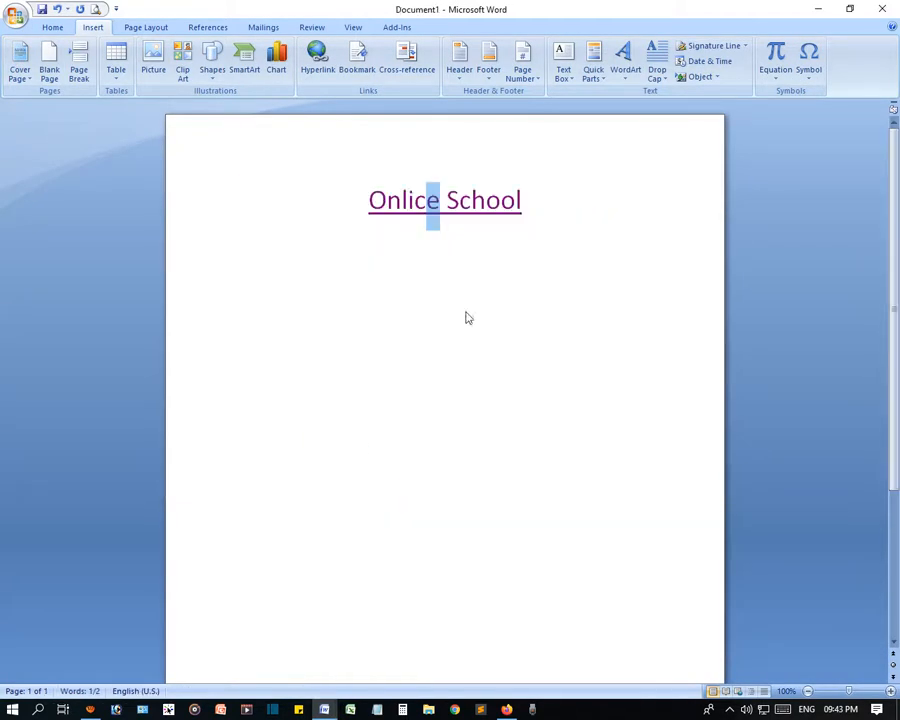
{"action": "left_click_drag", "start_coordinate": [486, 254], "coordinate": [374, 225]}
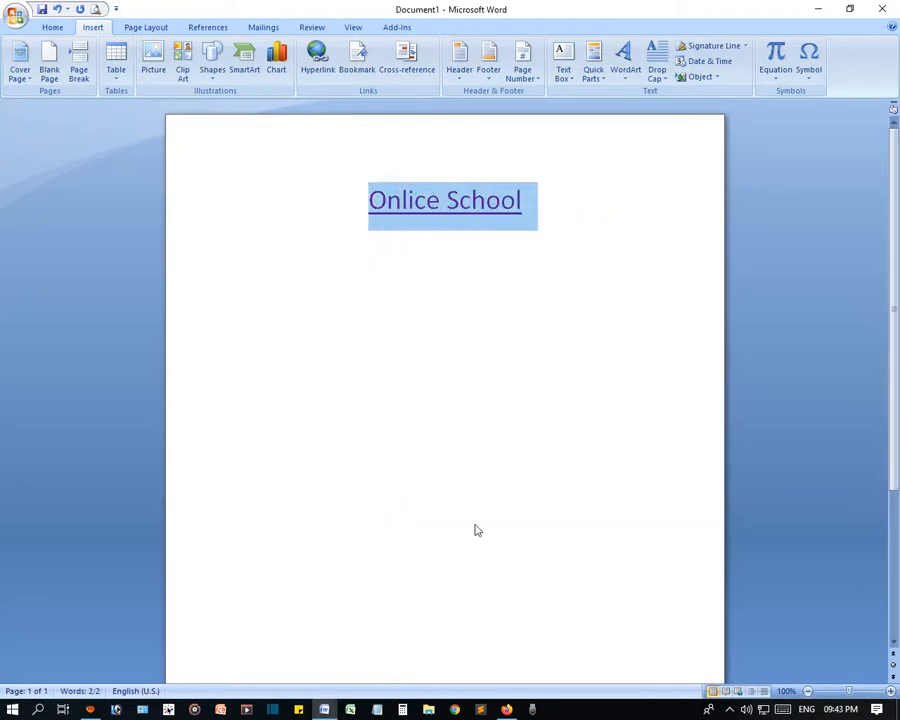
{"action": "key", "text": "alt+Tab"}
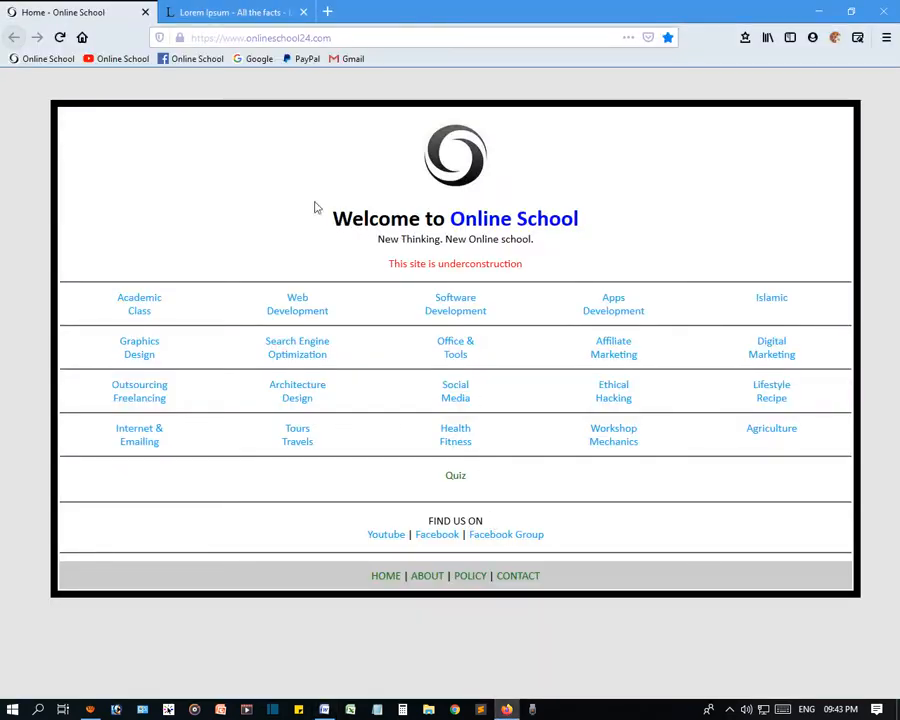
{"action": "left_click", "coordinate": [280, 39]}
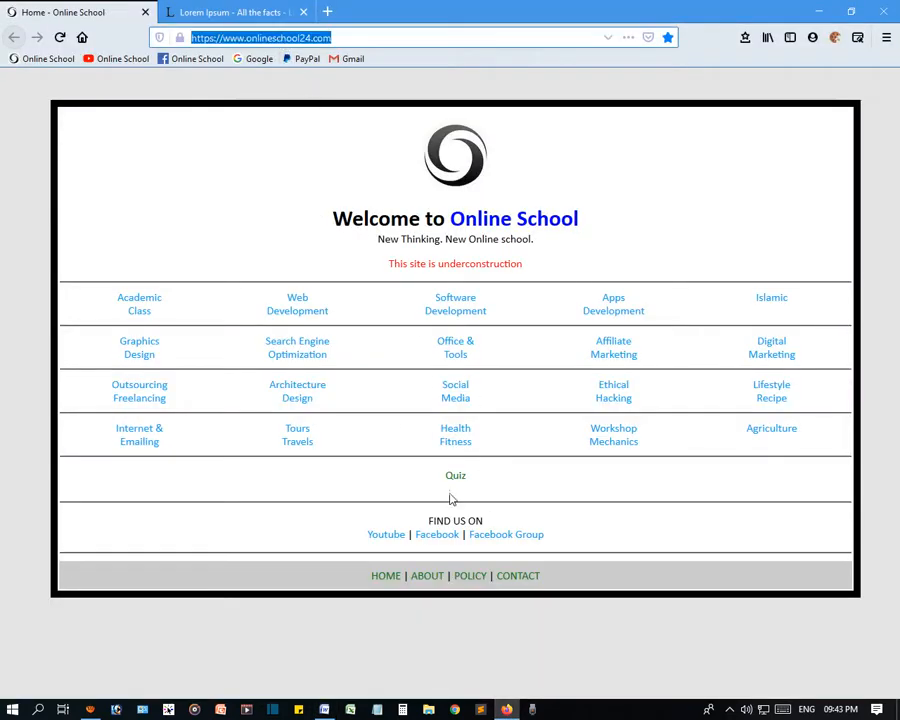
{"action": "left_click", "coordinate": [324, 709]}
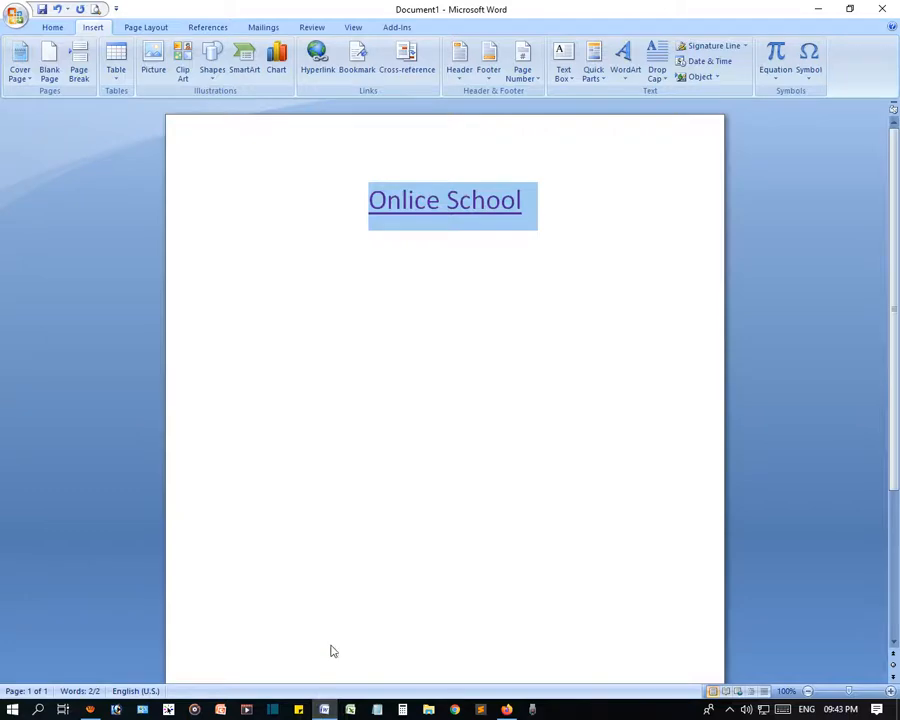
{"action": "left_click", "coordinate": [477, 309]}
{"action": "left_click_drag", "start_coordinate": [542, 200], "coordinate": [358, 200]}
{"action": "key", "text": "ctrl+k"}
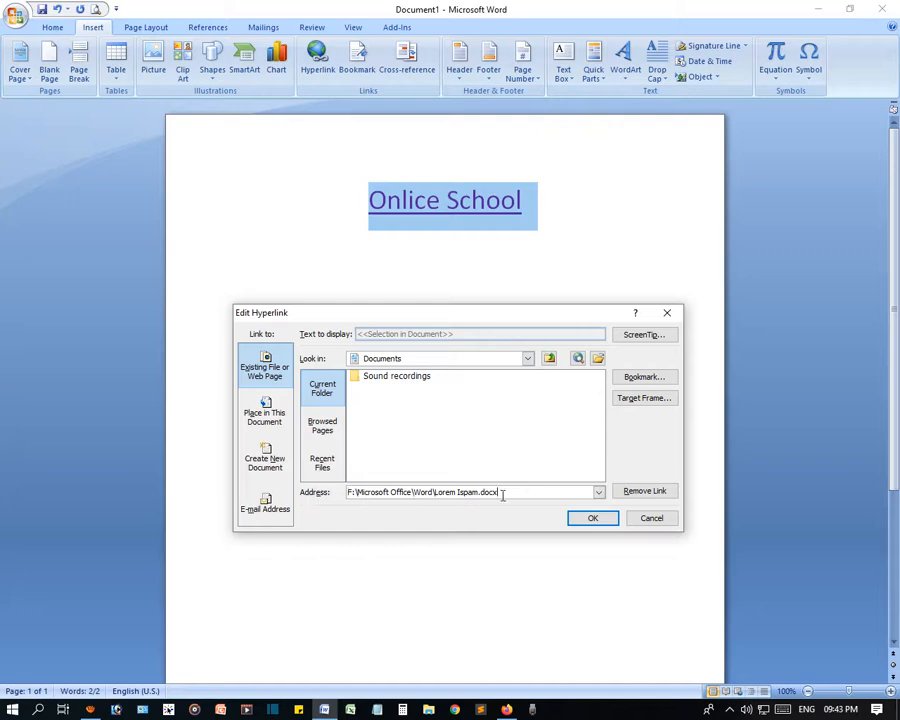
{"action": "key", "text": "ctrl+a"}
{"action": "type", "text": "https://www.onlineschool24.com/"}
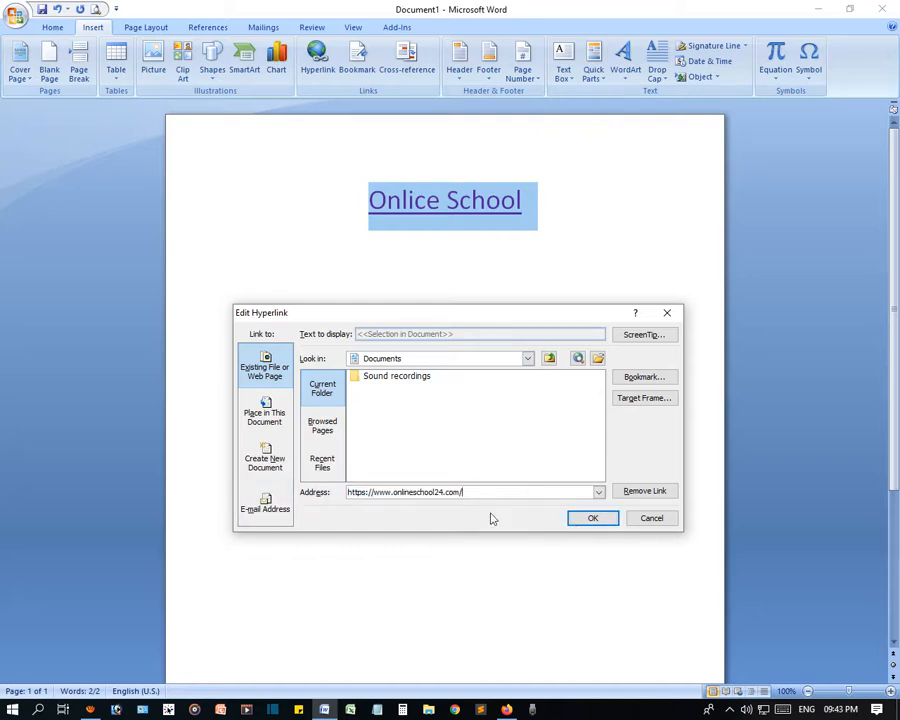
{"action": "left_click", "coordinate": [593, 519]}
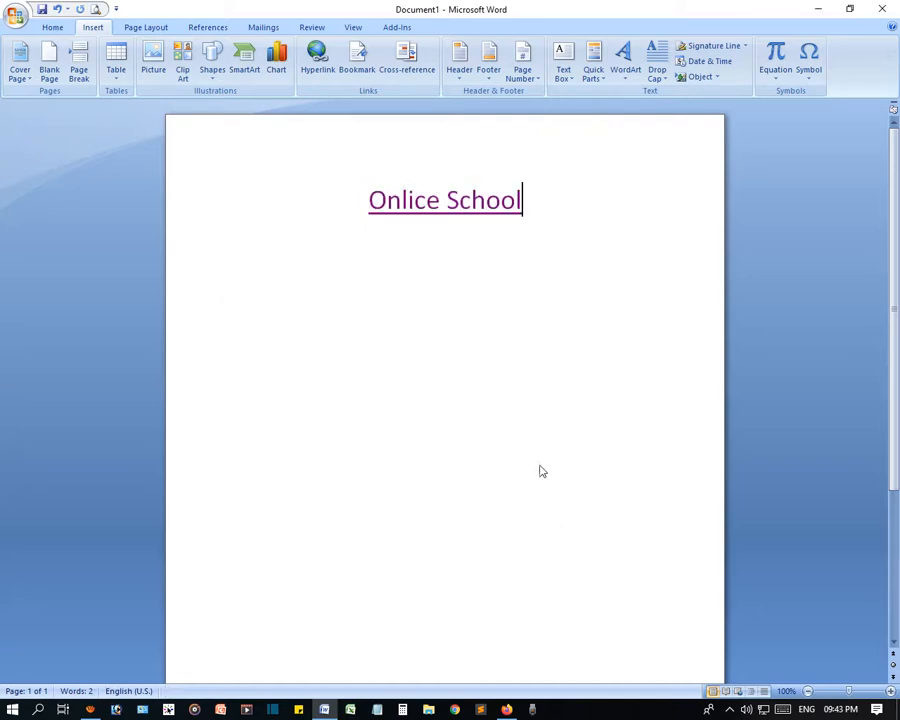
{"action": "left_click_drag", "start_coordinate": [522, 202], "coordinate": [369, 204]}
{"action": "left_click", "coordinate": [456, 309]}
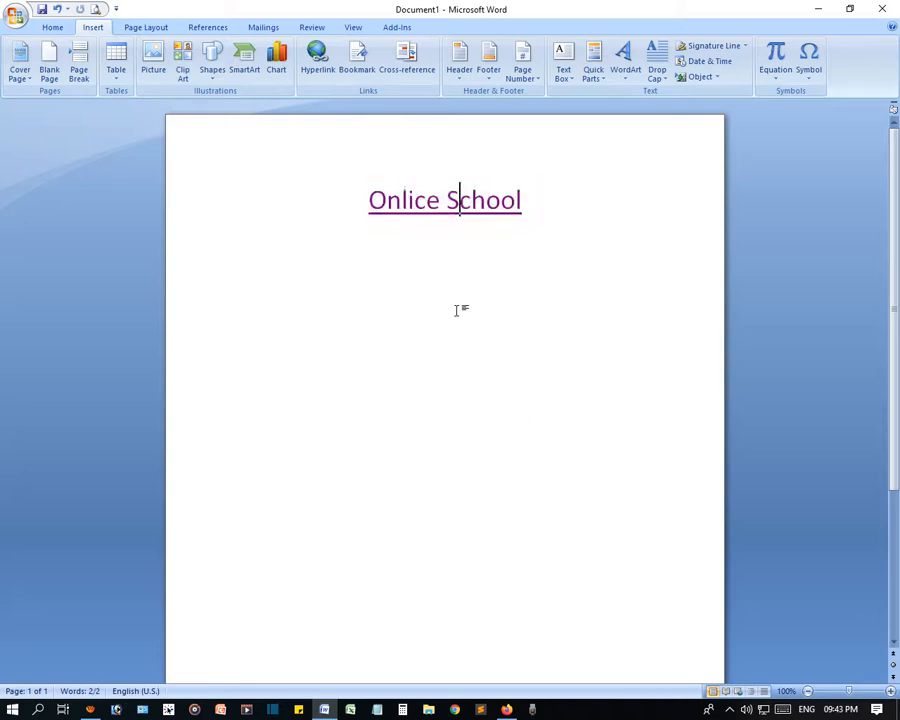
{"action": "left_click", "coordinate": [467, 205]}
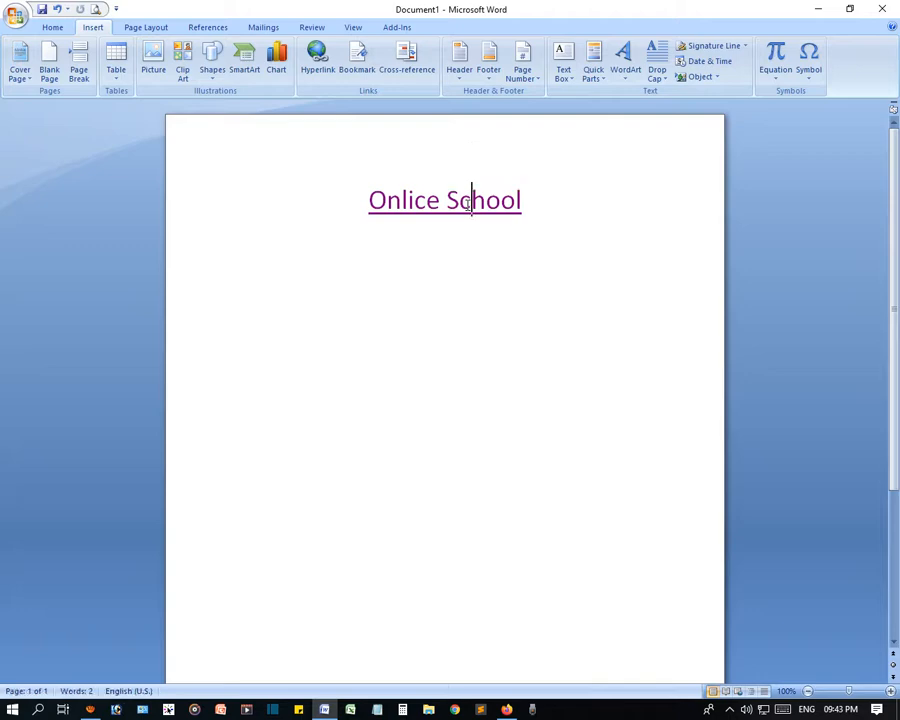
Add the line "Go to Online School" two paragraphs below the "Onlice School" title
{"action": "left_click", "coordinate": [532, 210]}
{"action": "key", "text": "Return"}
{"action": "key", "text": "Return"}
{"action": "type", "text": "f"}
{"action": "key", "text": "BackSpace"}
{"action": "type", "text": "Go"}
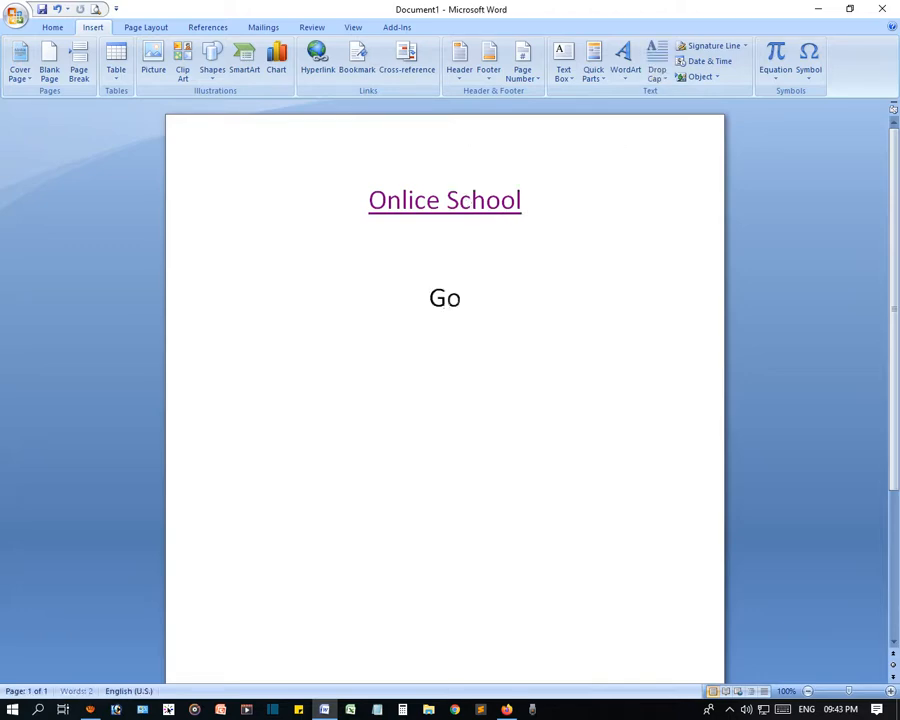
{"action": "type", "text": " to Onli"}
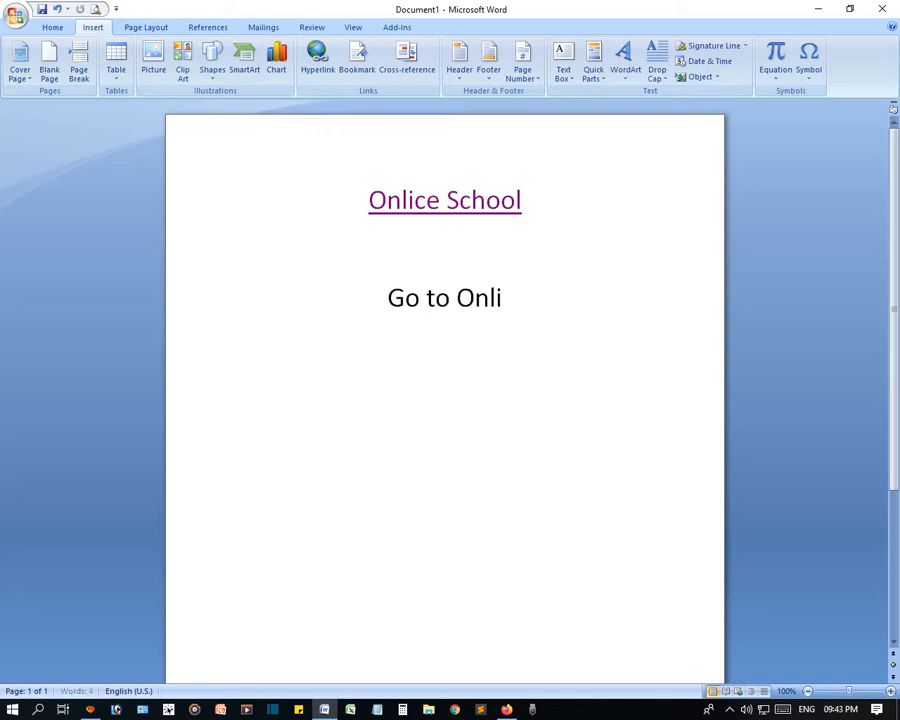
{"action": "type", "text": "ne School"}
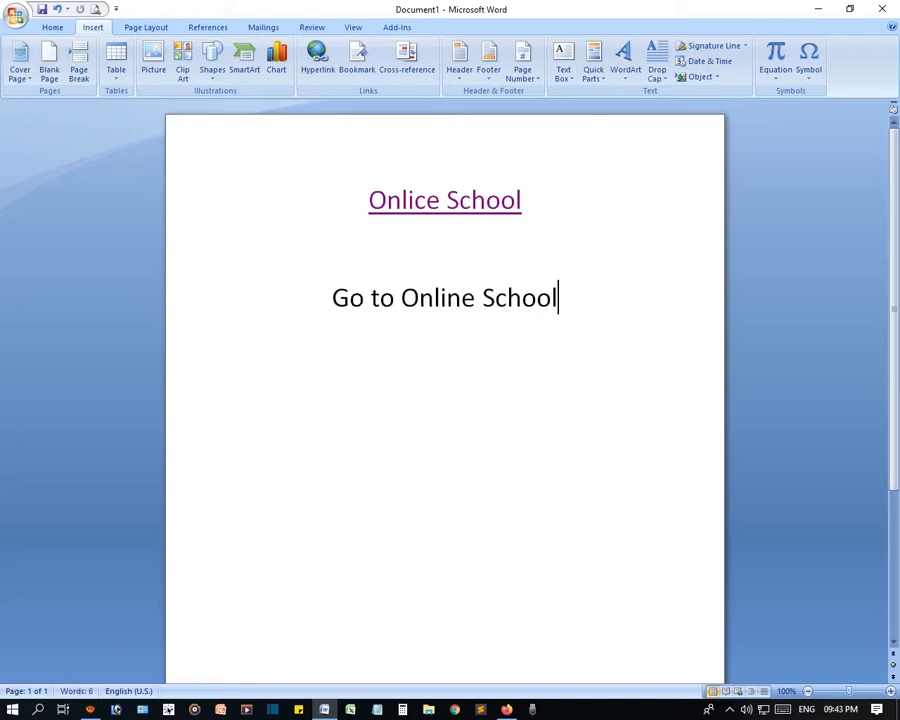
{"action": "key", "text": "shift+Home"}
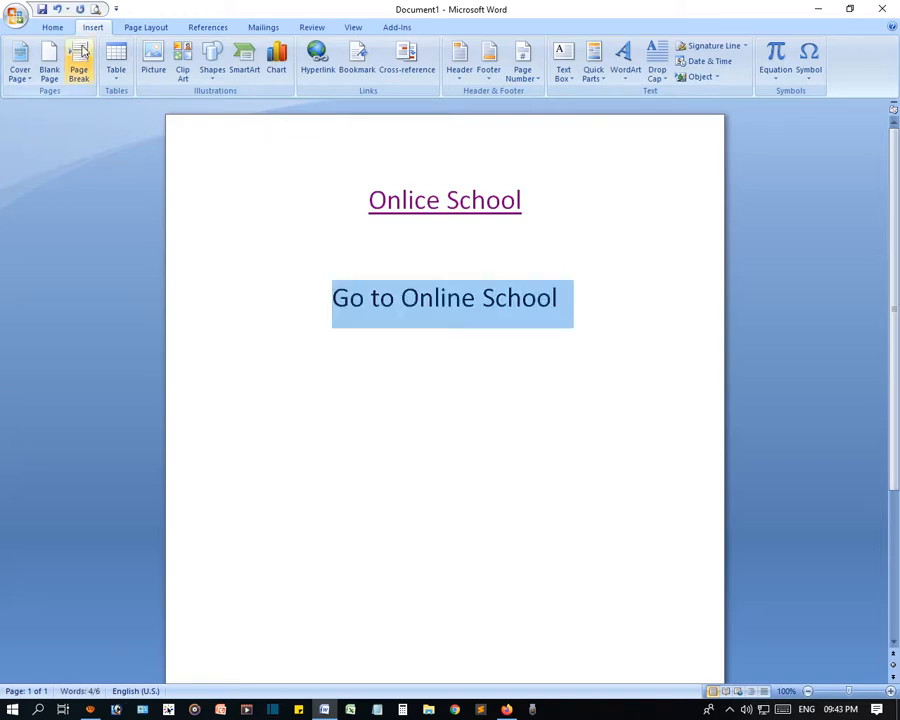
{"action": "left_click", "coordinate": [318, 62]}
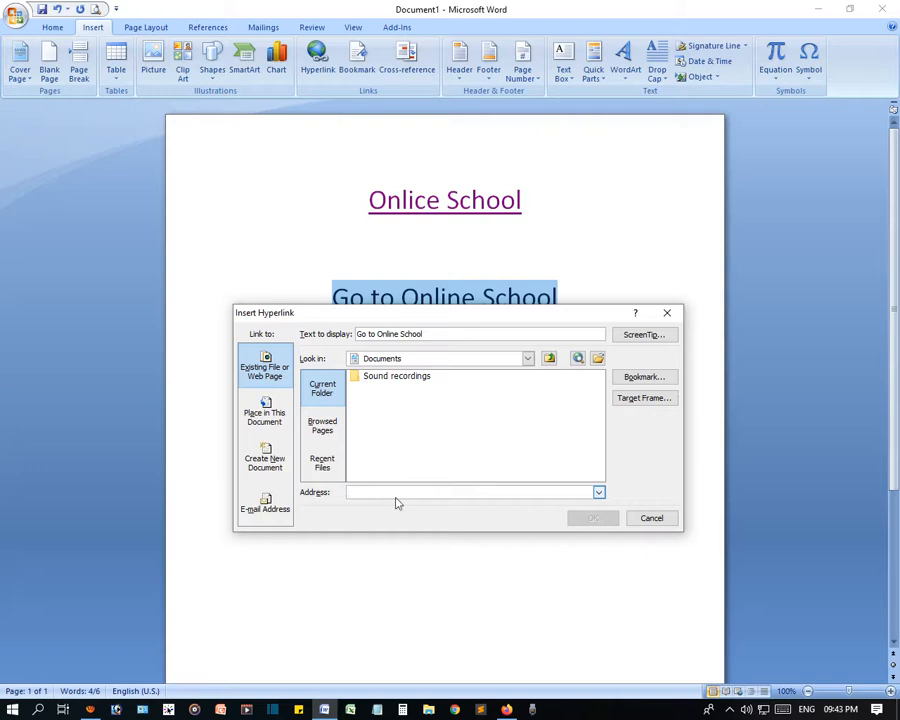
{"action": "left_click", "coordinate": [322, 425]}
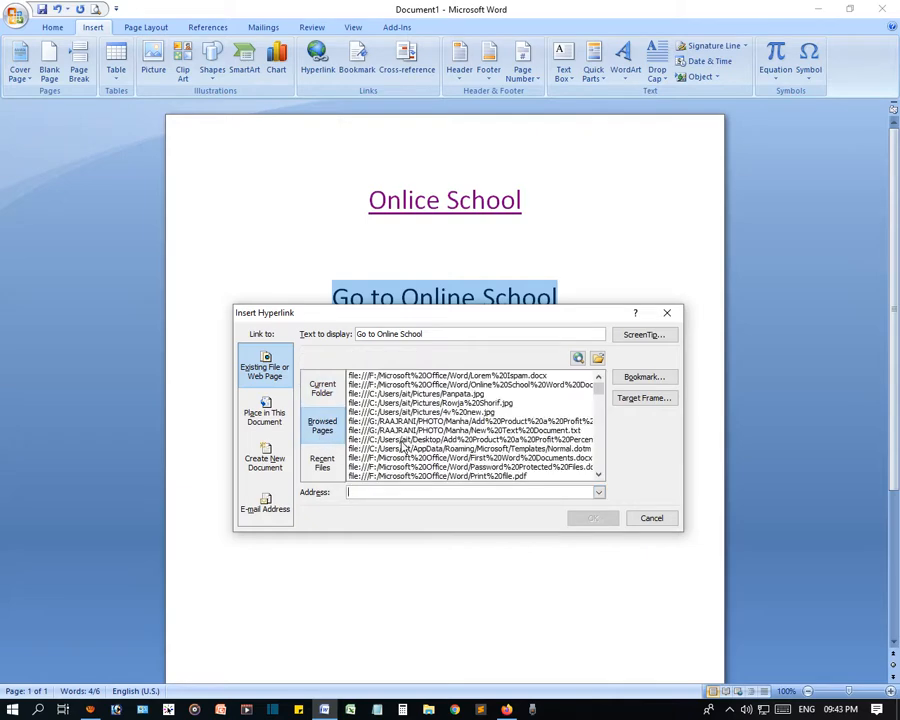
{"action": "type", "text": "https://www.onlineschool24.com/"}
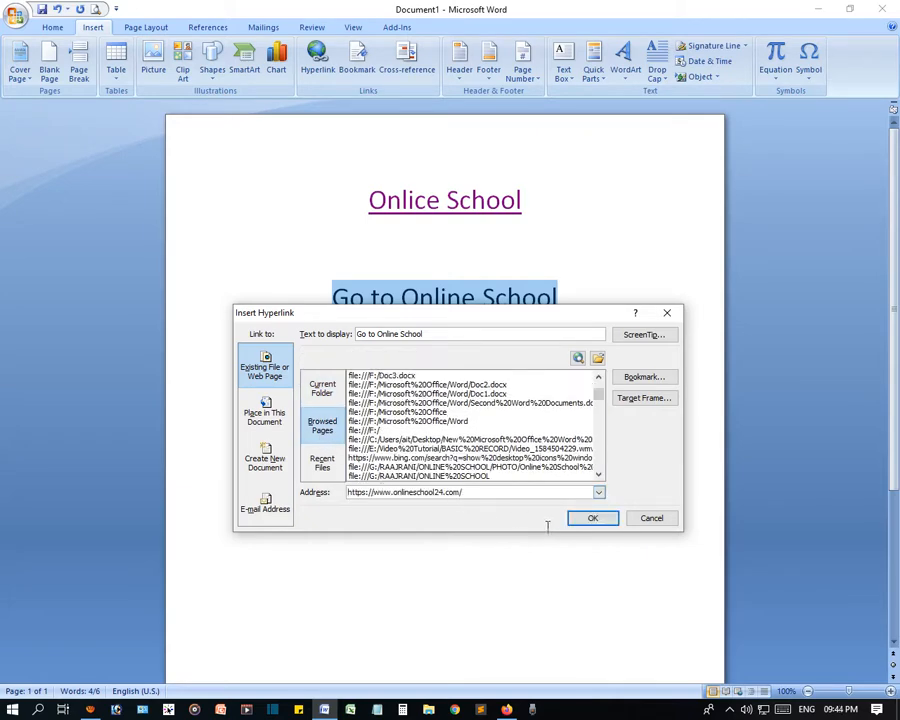
{"action": "left_click", "coordinate": [590, 518]}
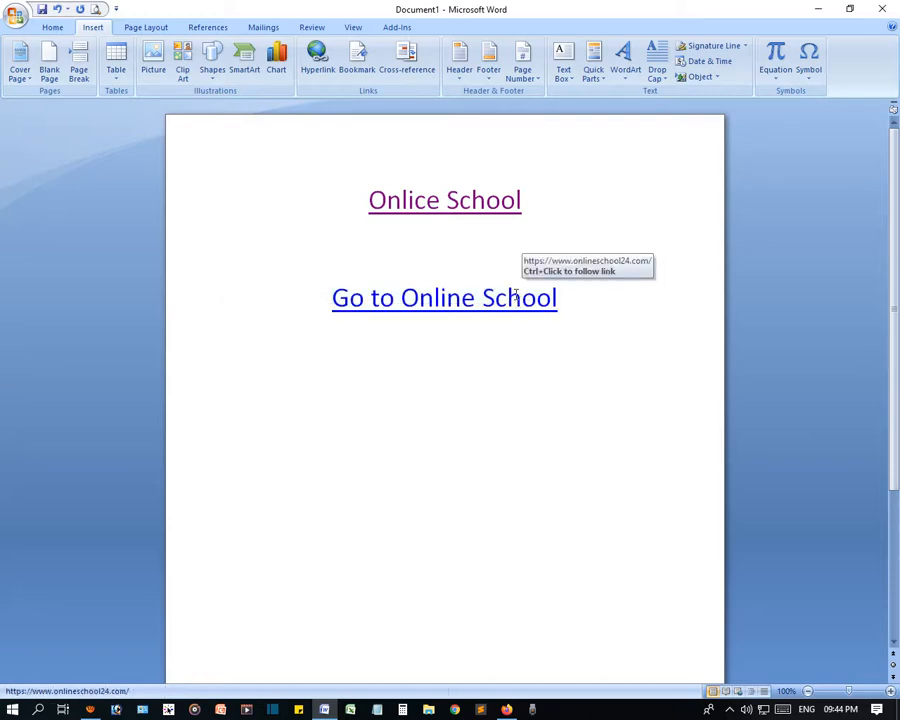
Follow the "Go to Online School" link to check it in the browser, and return to the Word document
{"action": "left_click", "coordinate": [460, 298], "text": "ctrl"}
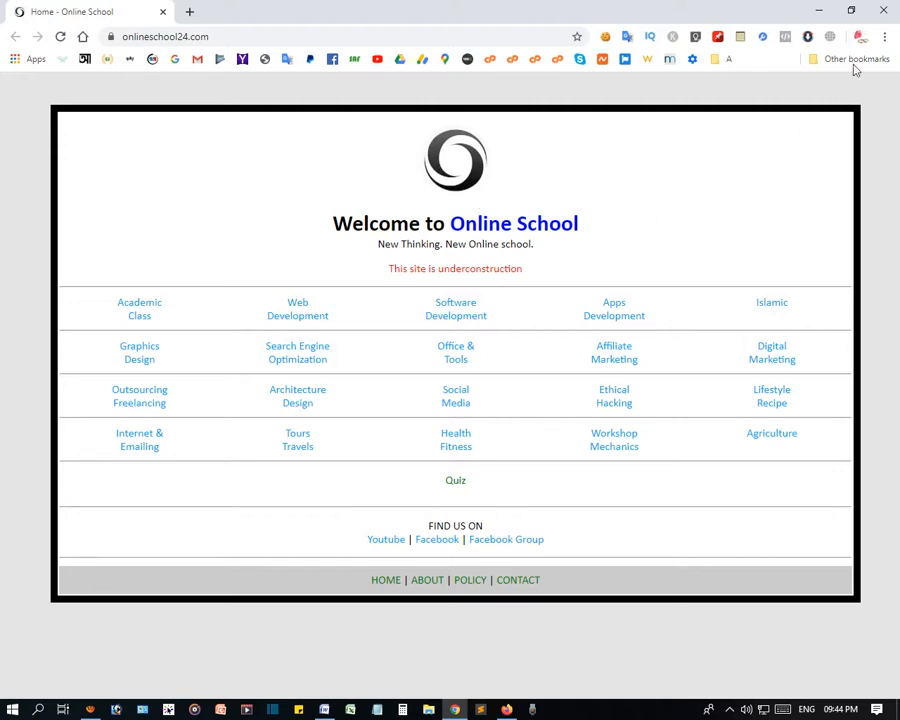
{"action": "key", "text": "alt+Tab"}
{"action": "key", "text": "Right"}
{"action": "key", "text": "Right"}
{"action": "key", "text": "Right"}
{"action": "key", "text": "Right"}
{"action": "key", "text": "Right"}
{"action": "key", "text": "Right"}
{"action": "key", "text": "Right"}
{"action": "key", "text": "Right"}
{"action": "key", "text": "Right"}
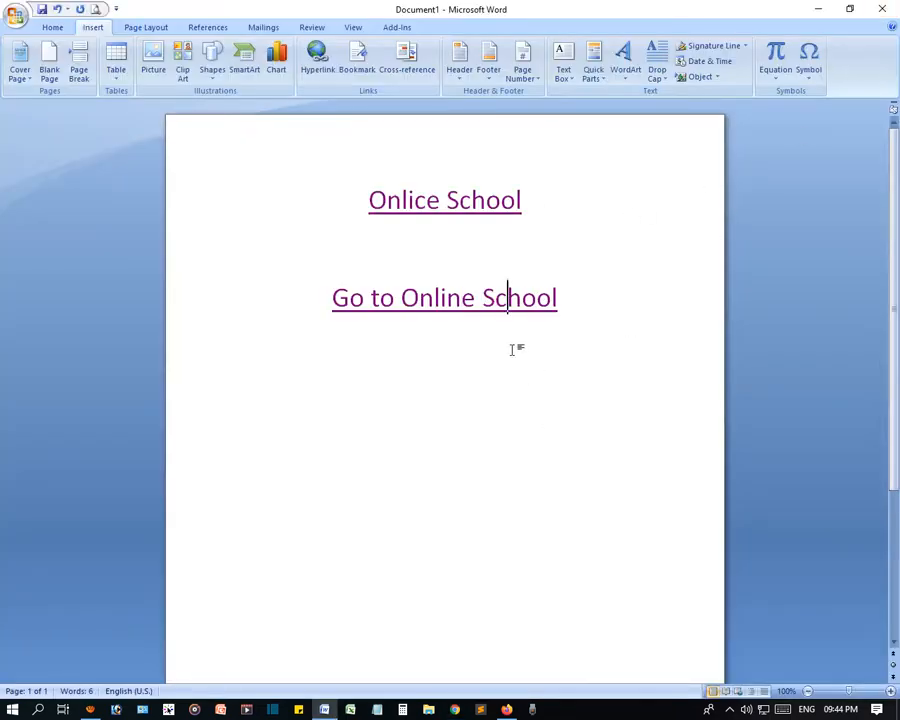
Insert the picture Panpata.jpg on a new line below "Go to Online School" and shrink it to about 5.9 by 5.9 cm
{"action": "left_click_drag", "start_coordinate": [596, 294], "coordinate": [339, 297]}
{"action": "left_click", "coordinate": [594, 302]}
{"action": "key", "text": "Return"}
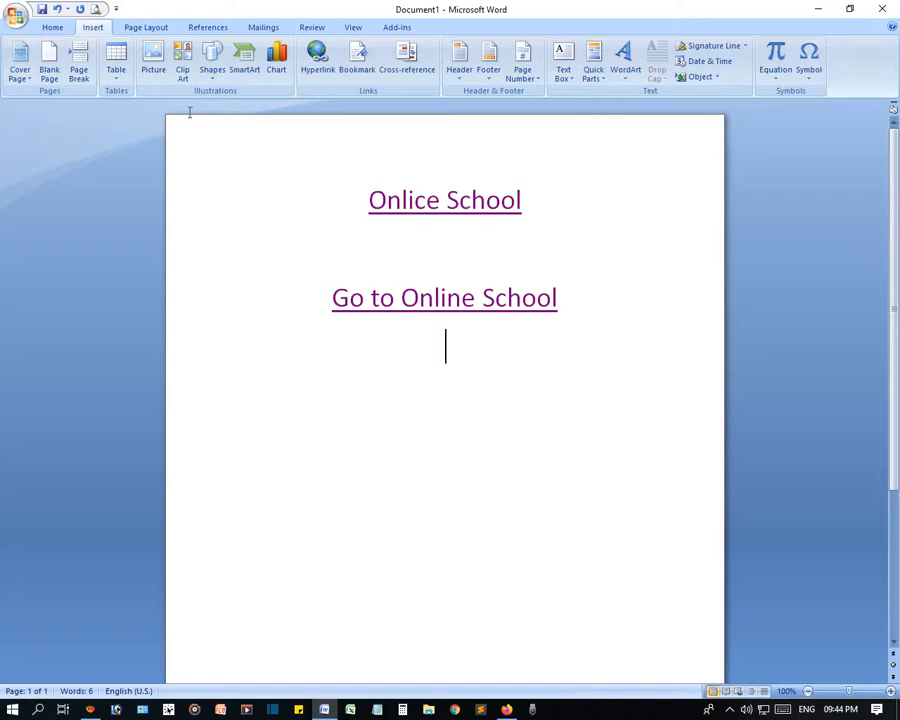
{"action": "left_click", "coordinate": [153, 60]}
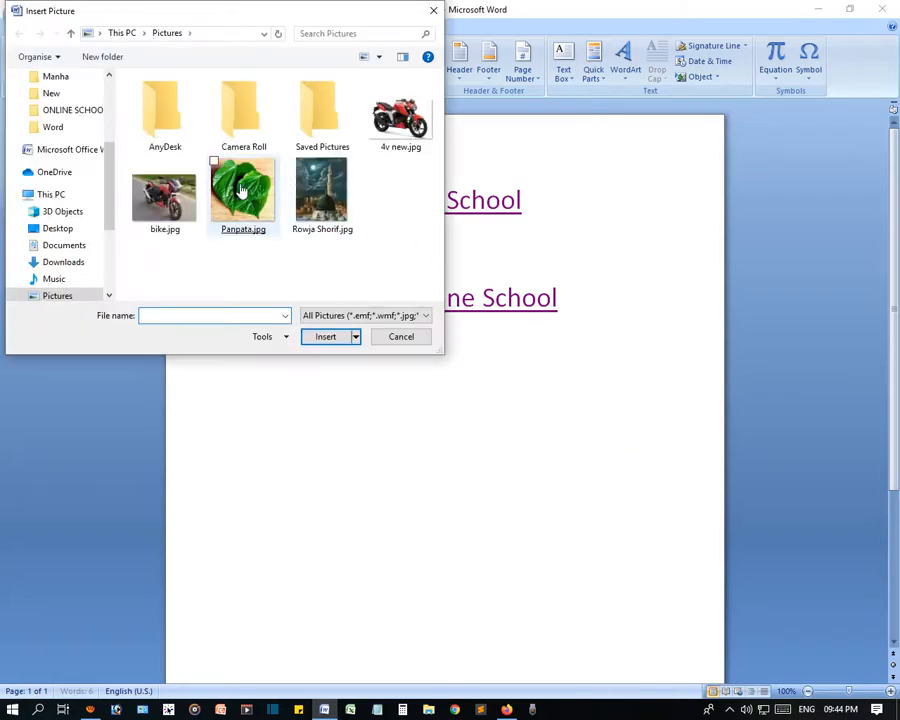
{"action": "double_click", "coordinate": [240, 190]}
{"action": "scroll", "coordinate": [385, 345], "scroll_direction": "down", "scroll_amount": 3}
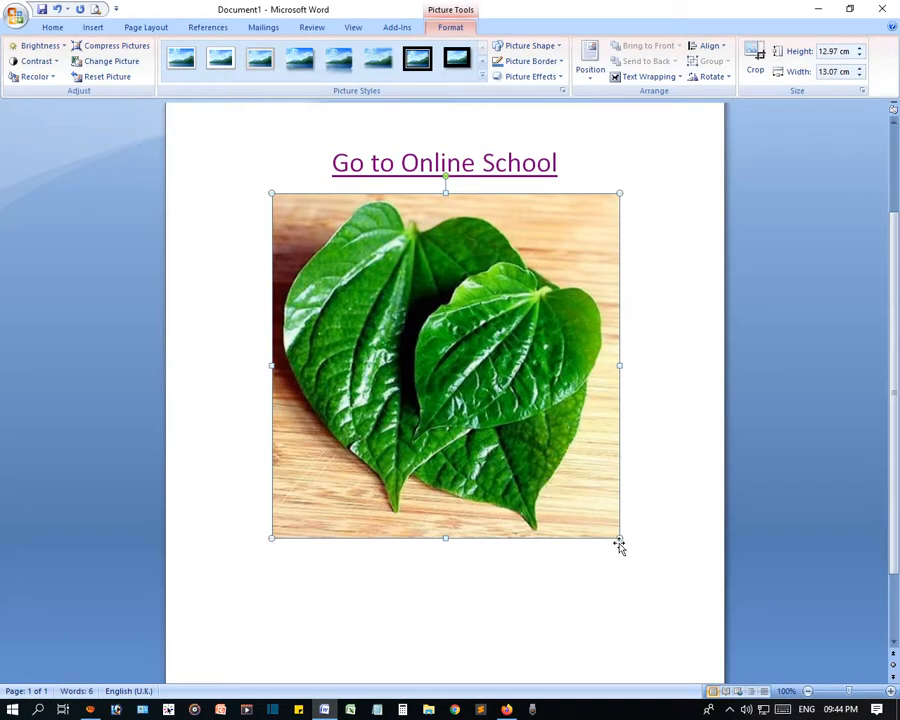
{"action": "left_click_drag", "start_coordinate": [619, 537], "coordinate": [428, 256]}
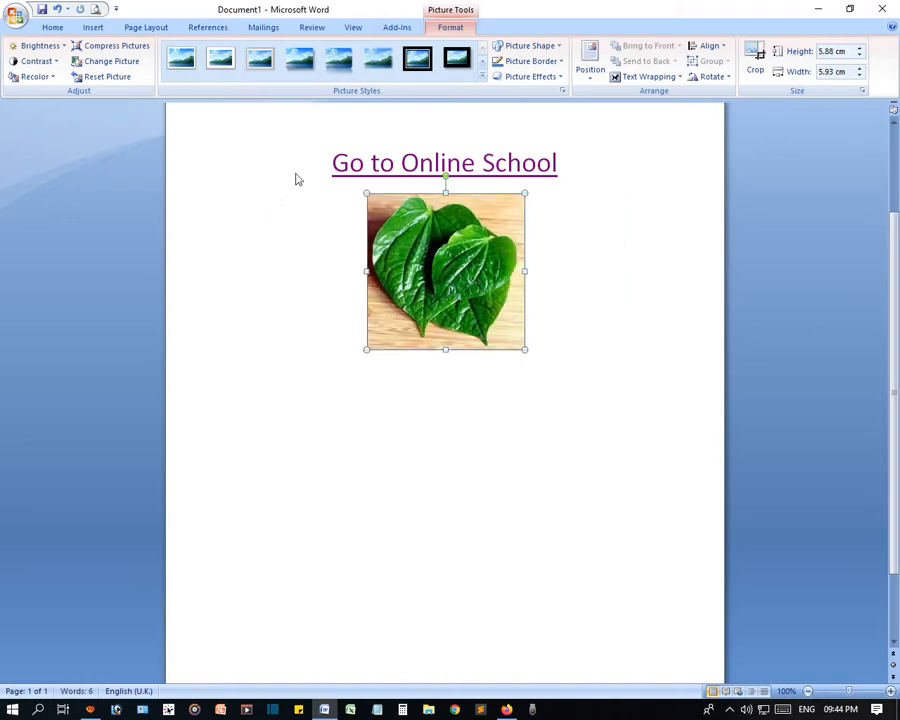
{"action": "left_click", "coordinate": [92, 27]}
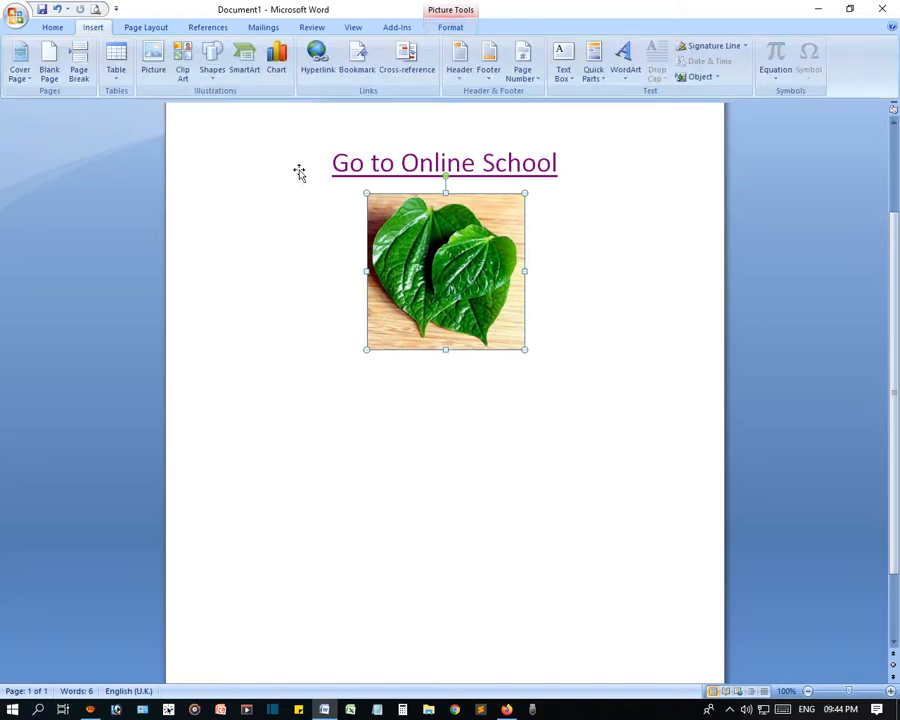
{"action": "left_click", "coordinate": [318, 64]}
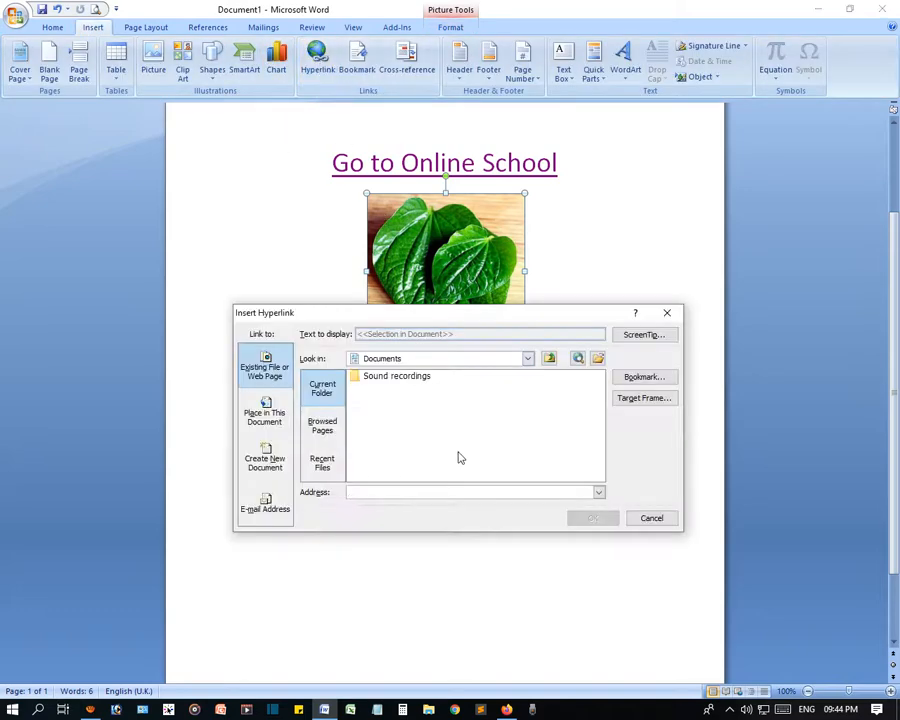
{"action": "left_click", "coordinate": [599, 361]}
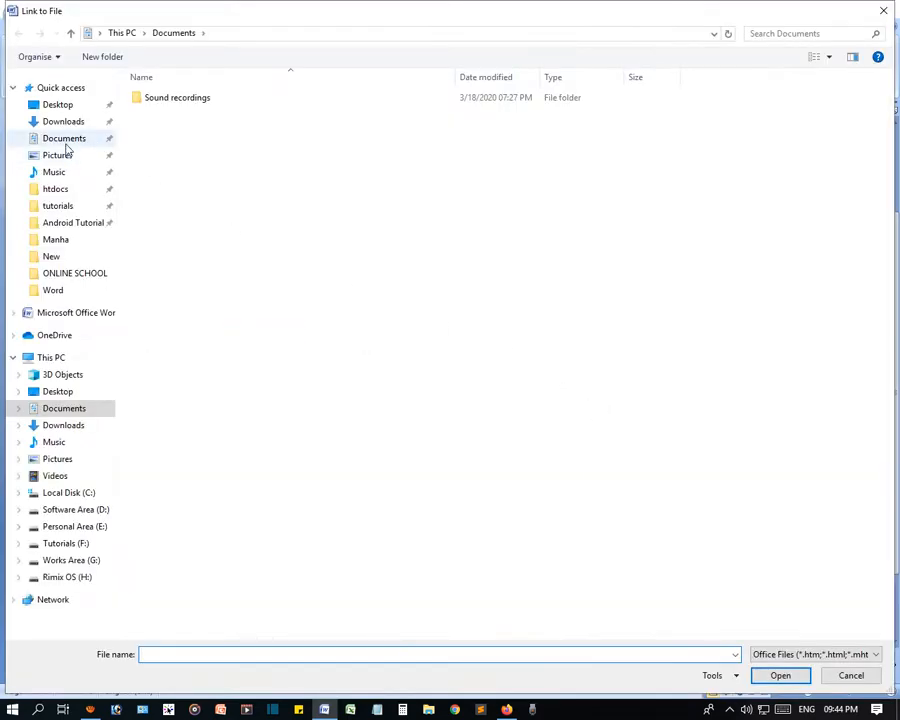
{"action": "left_click", "coordinate": [58, 157]}
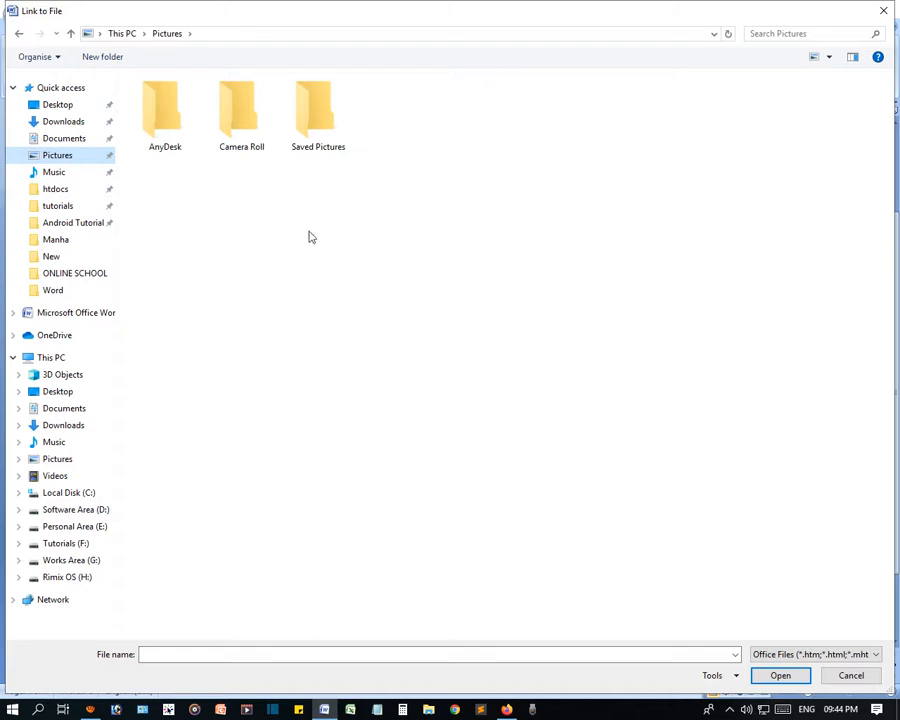
{"action": "double_click", "coordinate": [328, 134]}
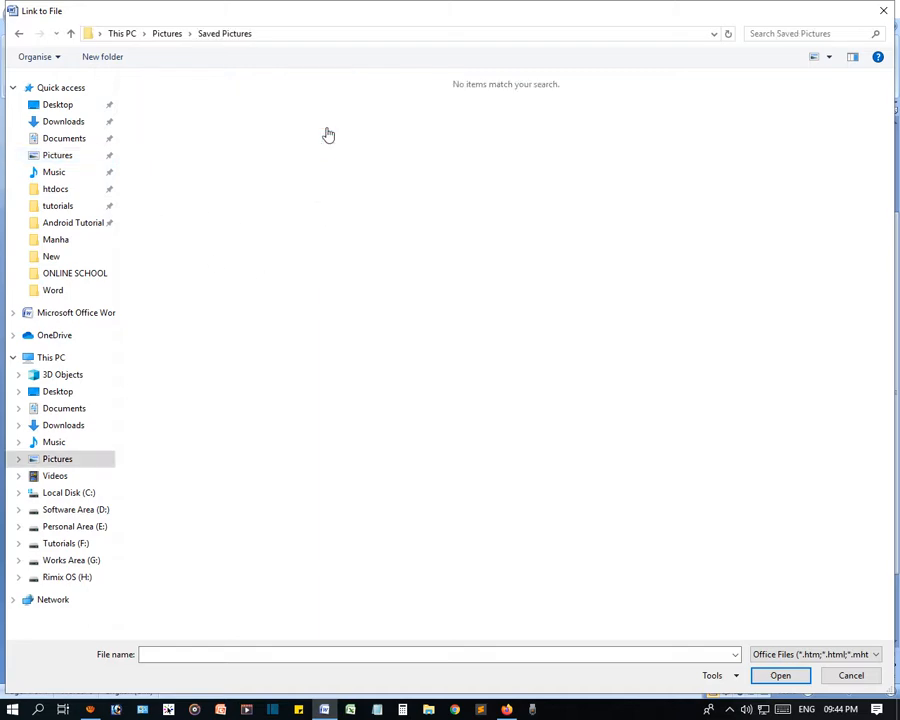
{"action": "left_click", "coordinate": [163, 38]}
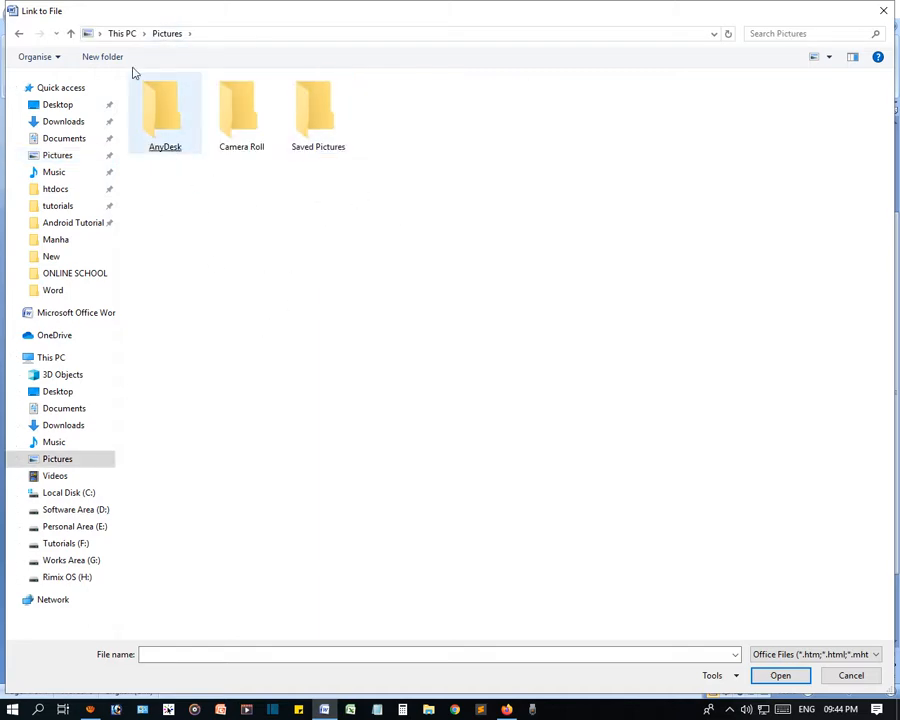
{"action": "left_click", "coordinate": [115, 33]}
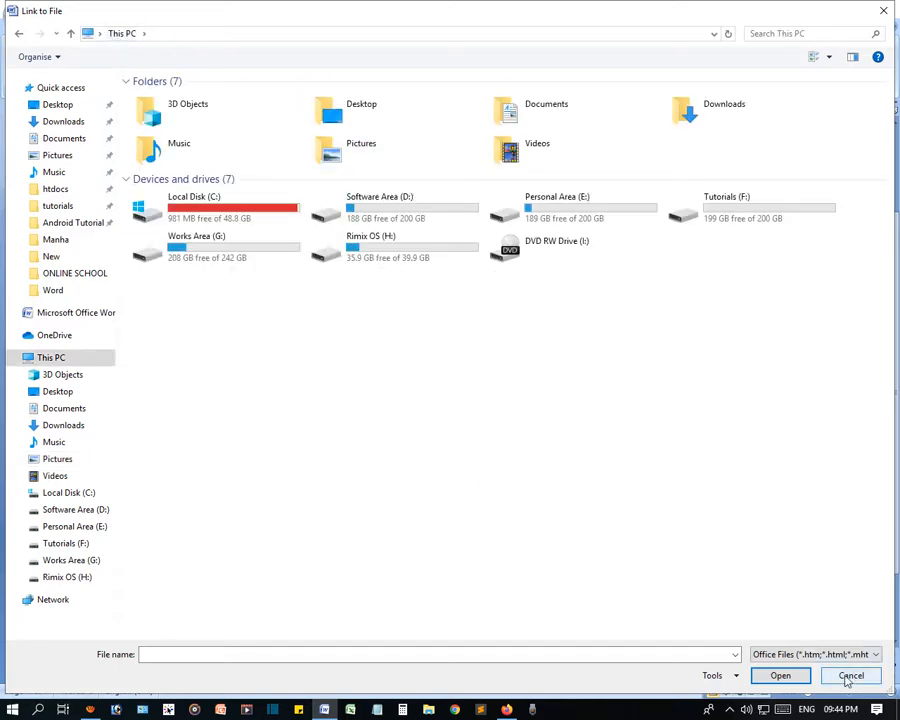
{"action": "left_click", "coordinate": [58, 459]}
{"action": "left_click", "coordinate": [838, 674]}
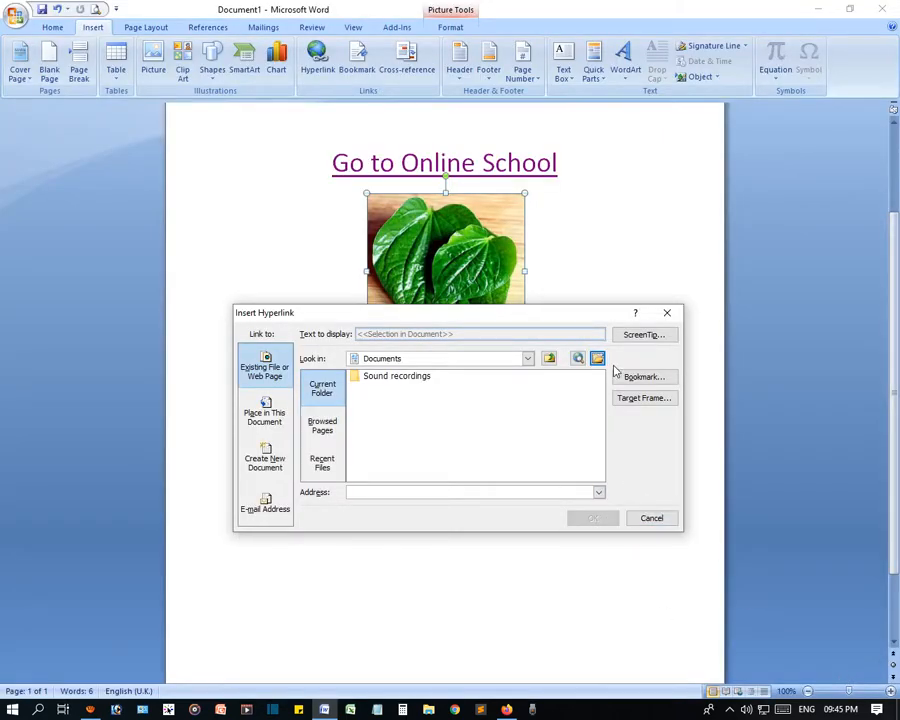
{"action": "left_click", "coordinate": [649, 518]}
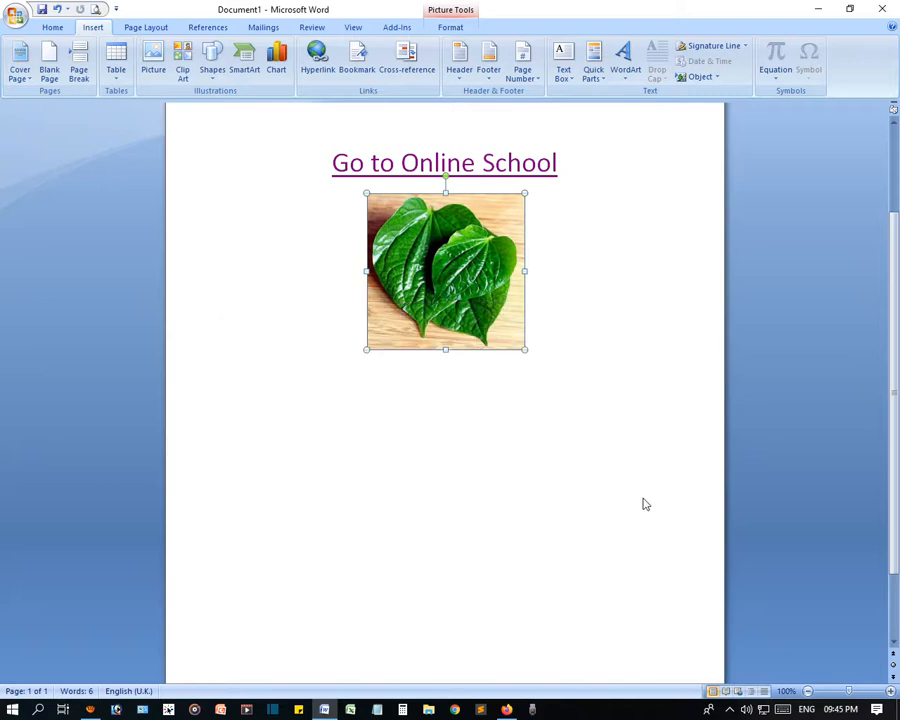
{"action": "left_click", "coordinate": [153, 62]}
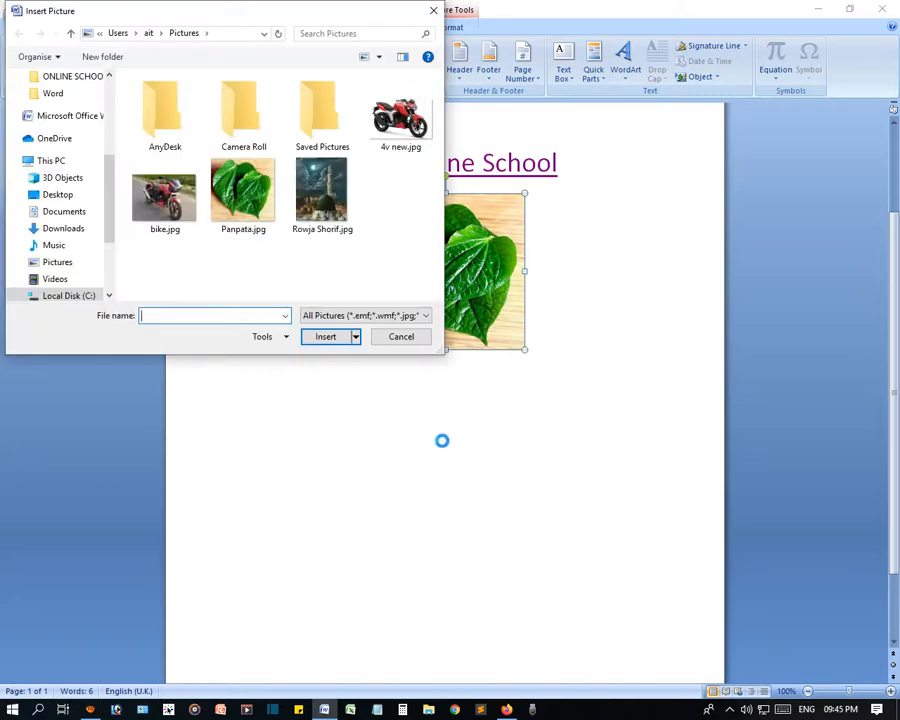
{"action": "left_click", "coordinate": [399, 338]}
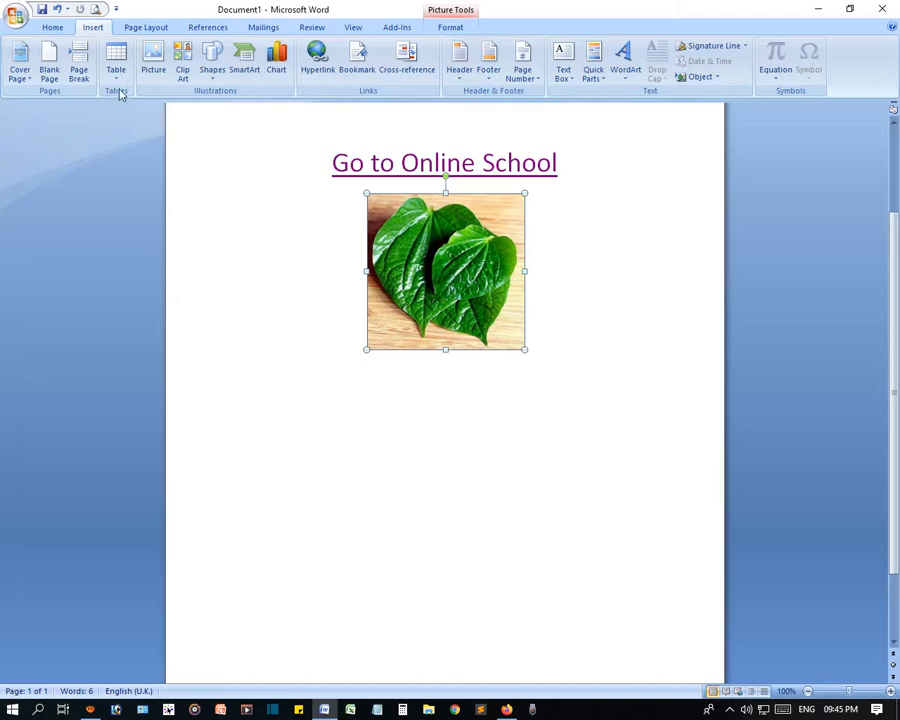
{"action": "left_click", "coordinate": [153, 62]}
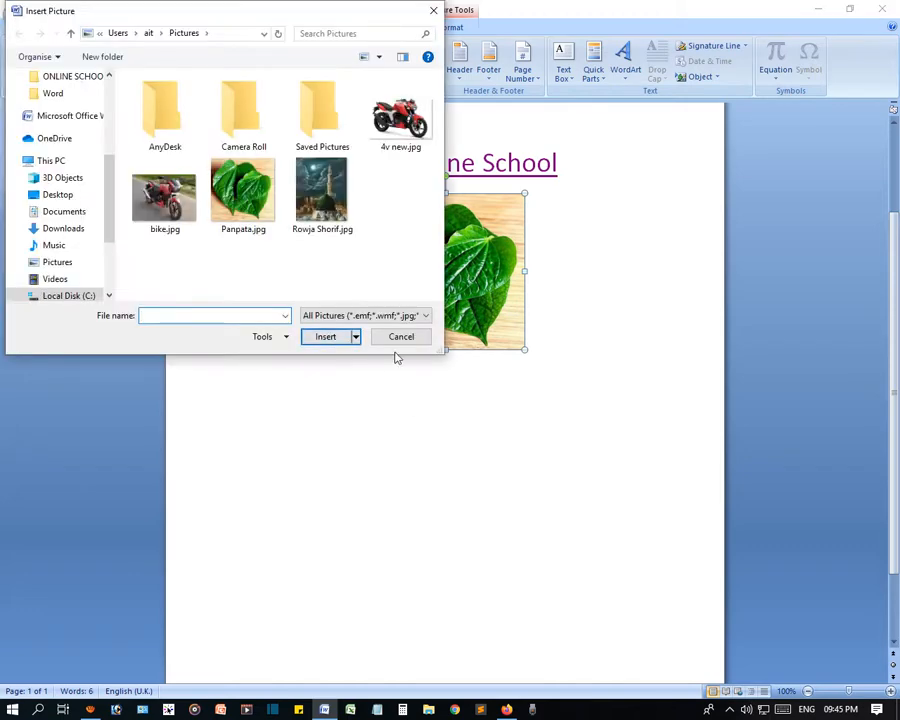
{"action": "key", "text": "Escape"}
Start a hyperlink on the leaf picture and browse to the Pictures folder for the file to link
{"action": "left_click", "coordinate": [318, 60]}
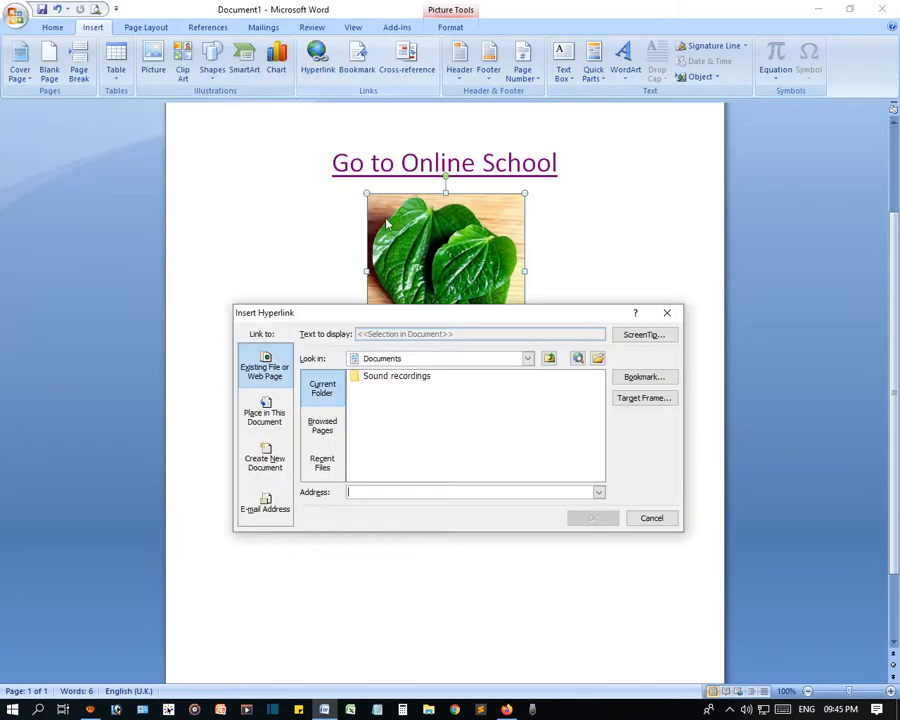
{"action": "left_click", "coordinate": [599, 362]}
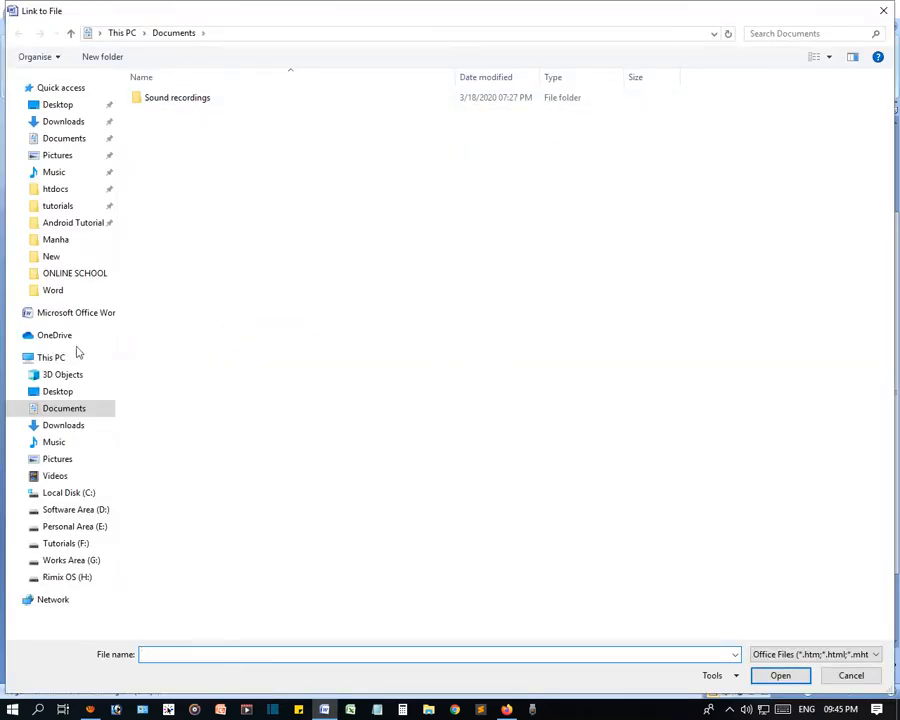
{"action": "left_click", "coordinate": [57, 156]}
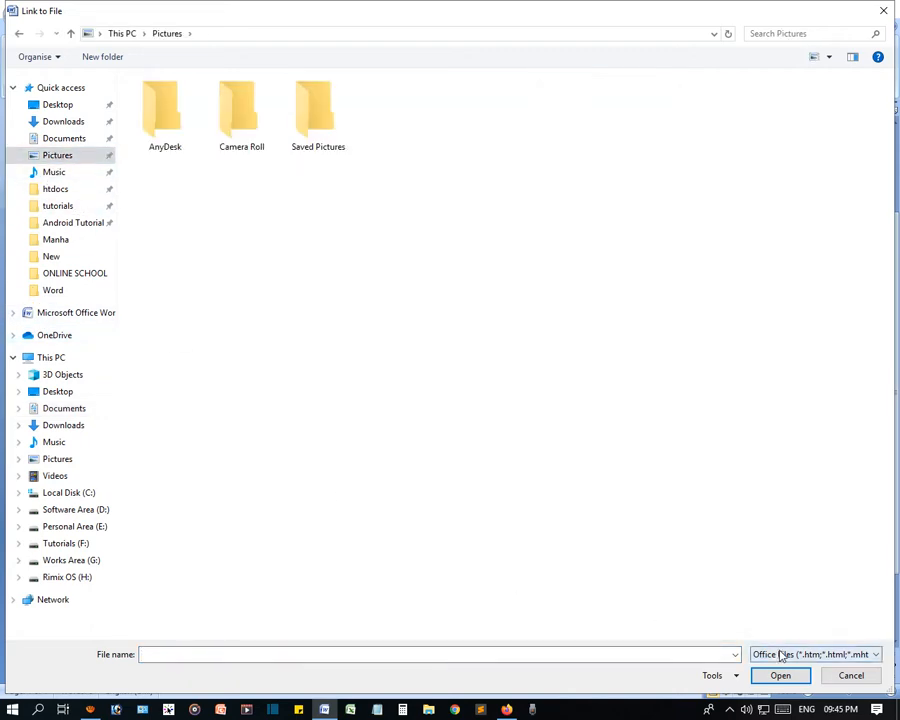